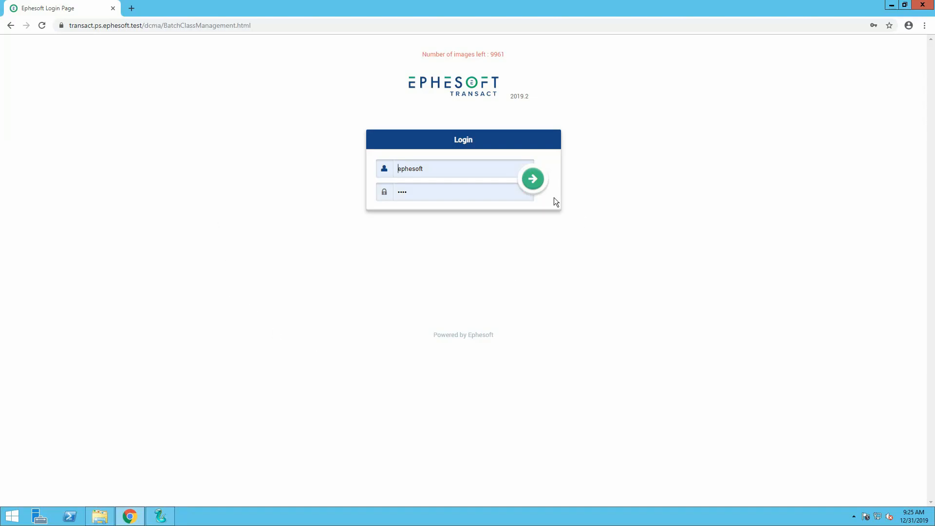
Log in with the prefilled credentials and open the DemoBatchClass batch class (BC5).
{"action": "left_click", "coordinate": [533, 178]}
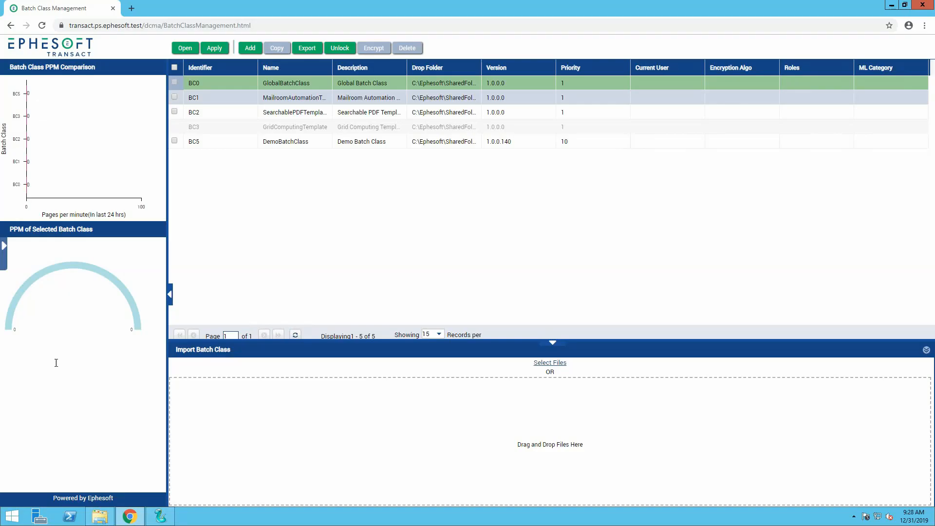
{"action": "left_click", "coordinate": [210, 142]}
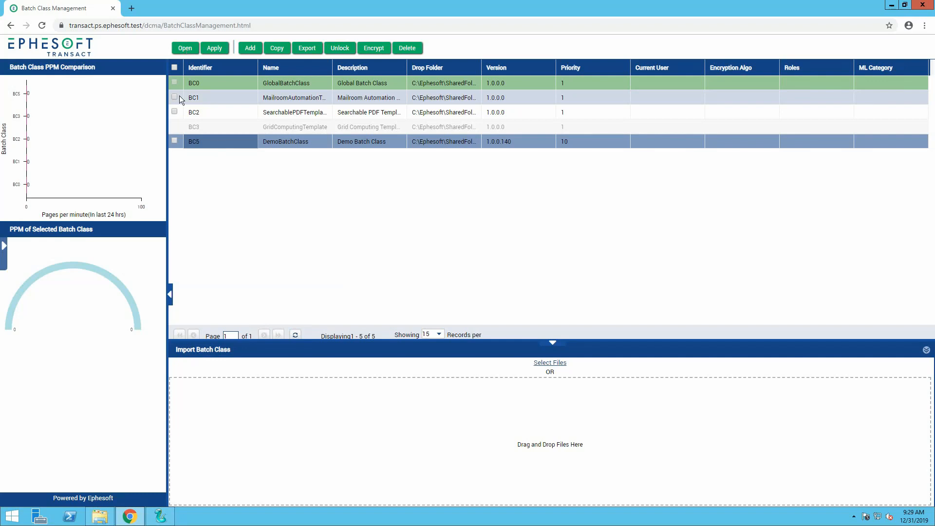
{"action": "left_click", "coordinate": [174, 140]}
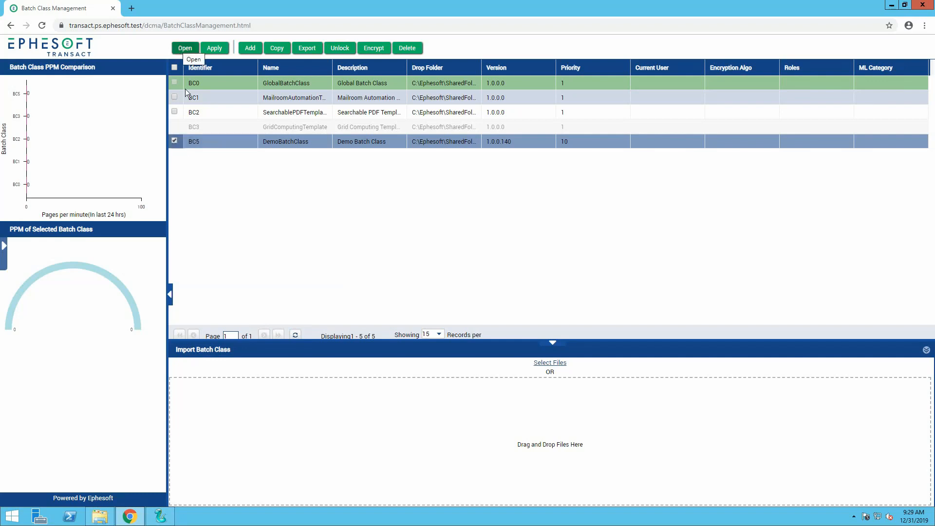
{"action": "double_click", "coordinate": [199, 141]}
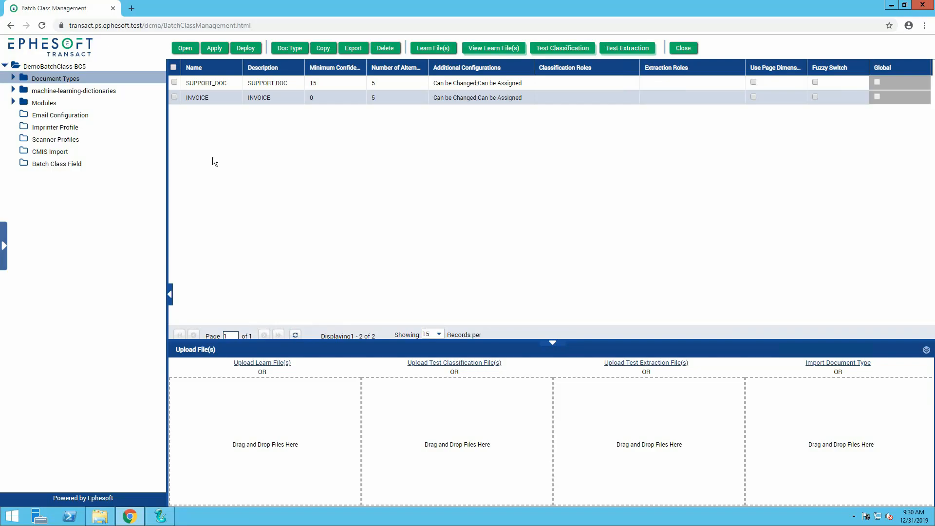
View the INVOICE document type's index fields and the KV extraction rules of its InvoiceDate field.
{"action": "left_click", "coordinate": [13, 79]}
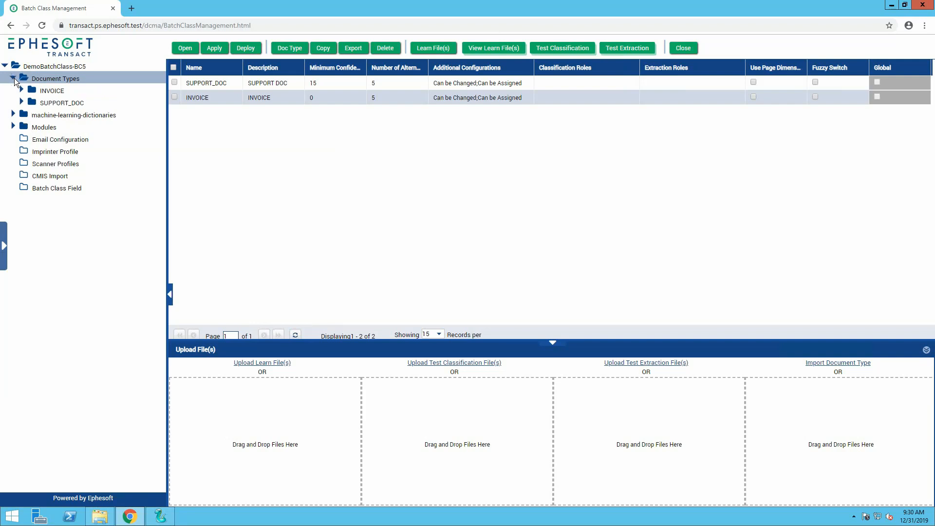
{"action": "left_click", "coordinate": [43, 91]}
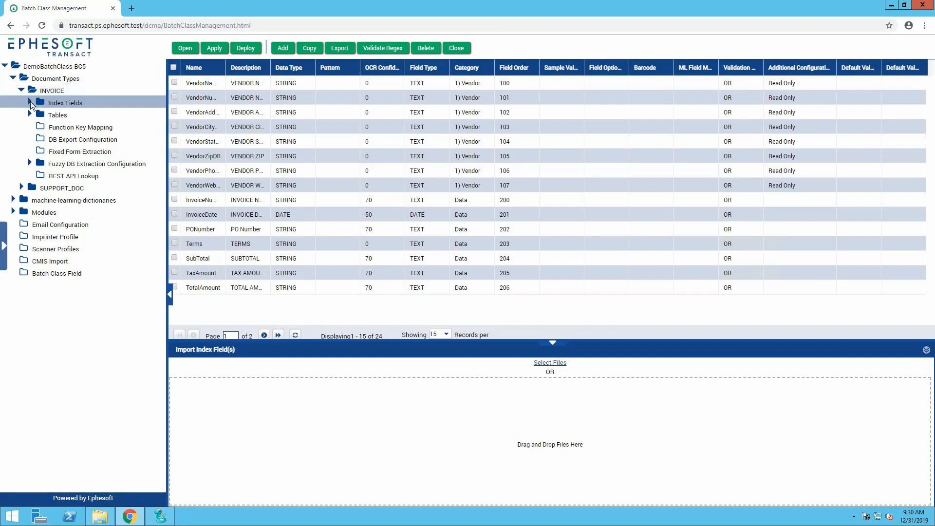
{"action": "left_click", "coordinate": [30, 102]}
{"action": "left_click", "coordinate": [73, 115]}
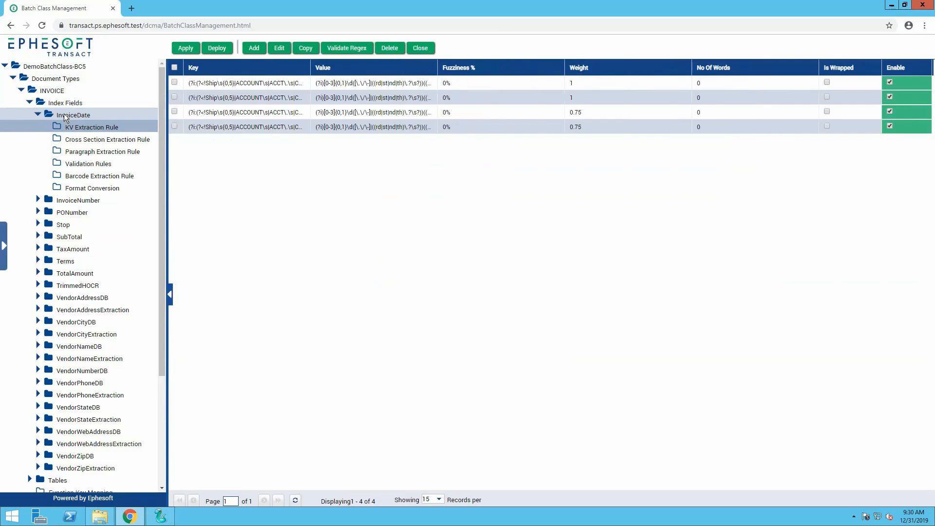
Review the columns and extraction rules of INVOICETABLE, along with the INVOICE document type's Fuzzy DB extraction configuration.
{"action": "left_click", "coordinate": [30, 102]}
{"action": "left_click", "coordinate": [29, 113]}
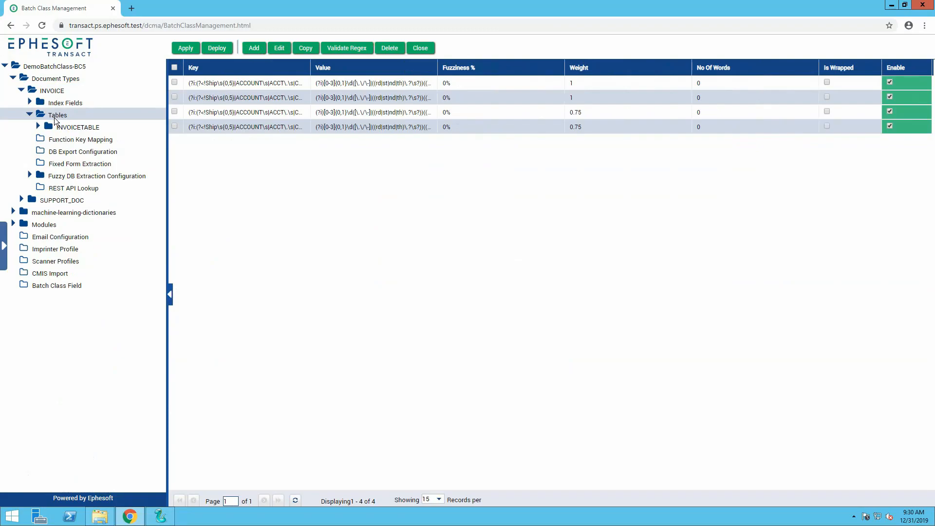
{"action": "left_click", "coordinate": [73, 127]}
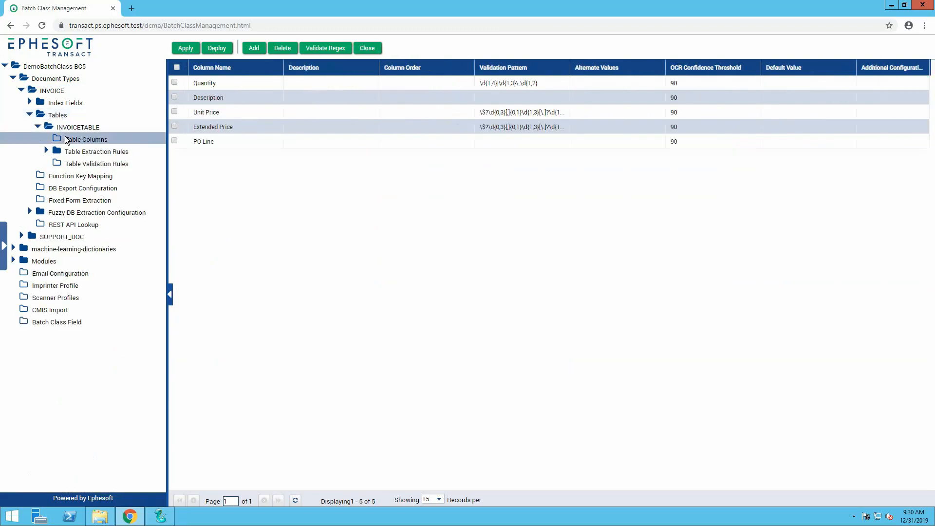
{"action": "left_click", "coordinate": [109, 153]}
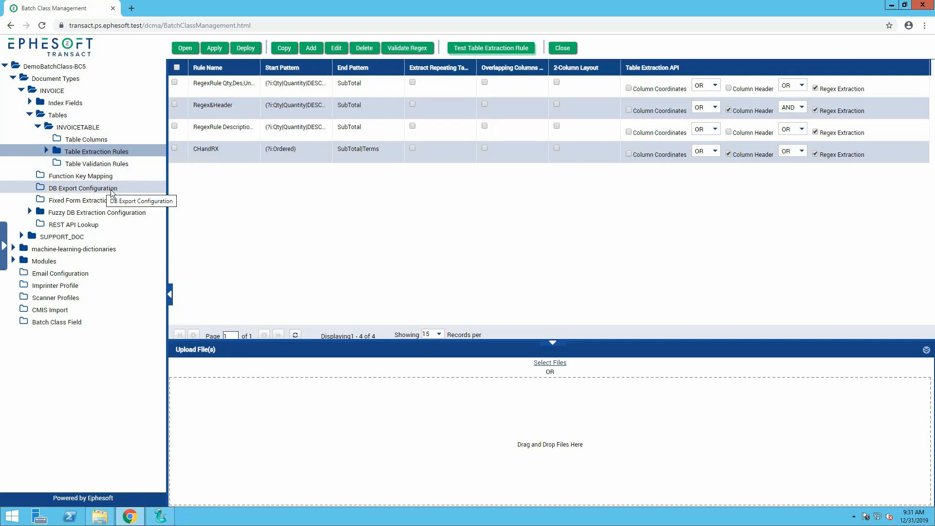
{"action": "left_click", "coordinate": [74, 213]}
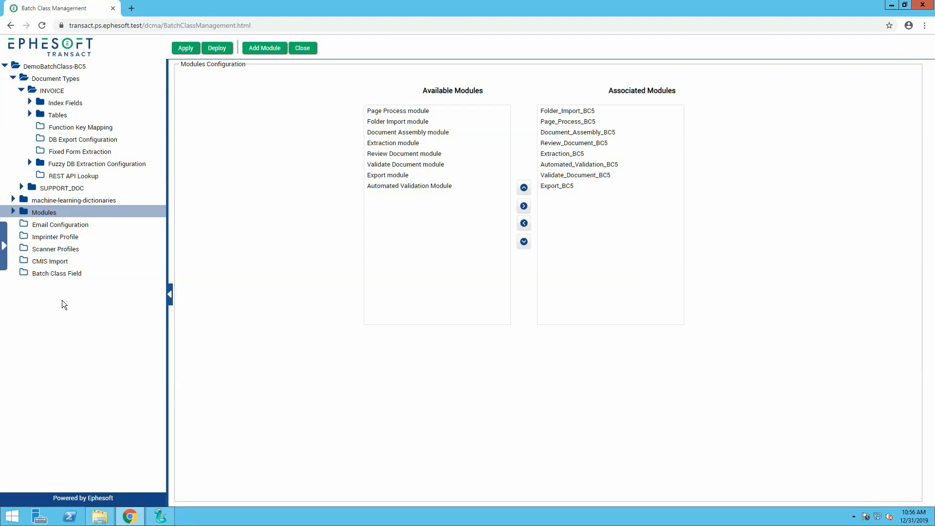
Examine the Folder Import module's selected plugins and the settings of IMPORT_MULTIPAGE_FILES and IMPORT_BATCH_FOLDER.
{"action": "left_click", "coordinate": [14, 212]}
{"action": "left_click", "coordinate": [42, 225]}
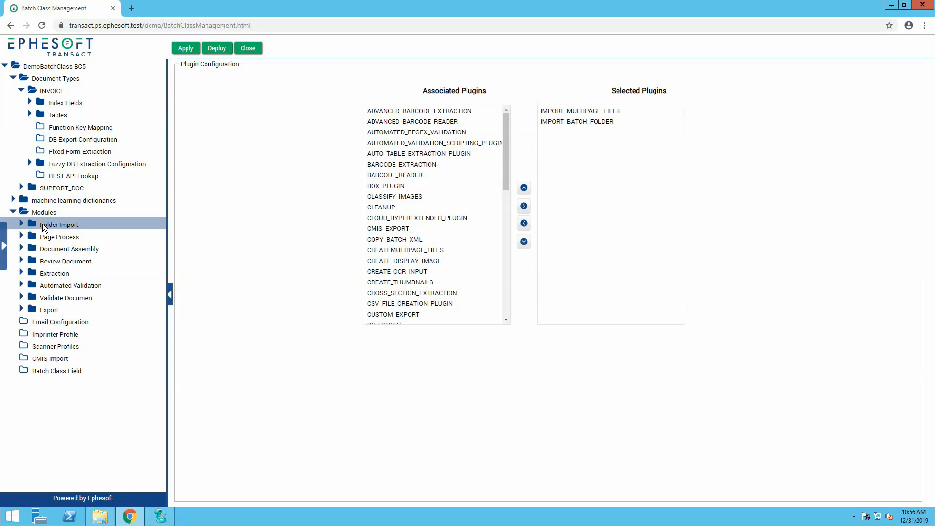
{"action": "left_click", "coordinate": [22, 223]}
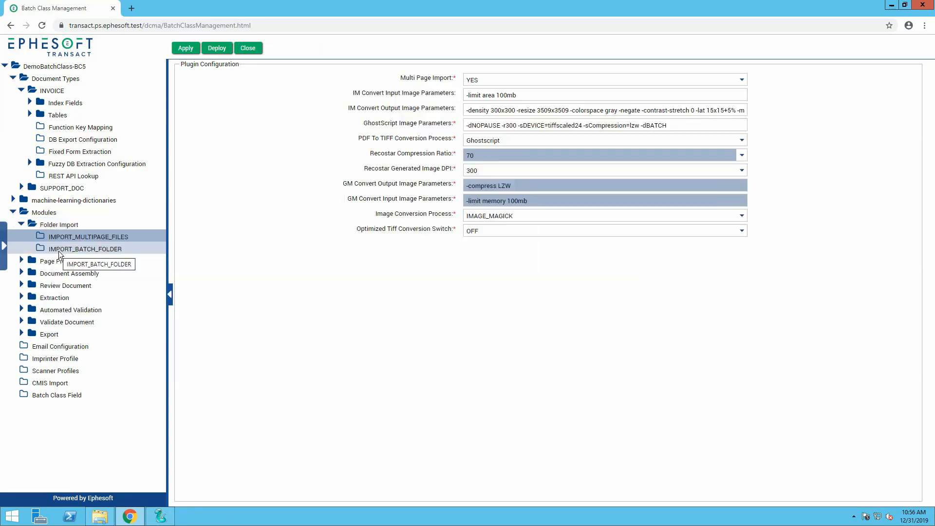
{"action": "left_click", "coordinate": [58, 250]}
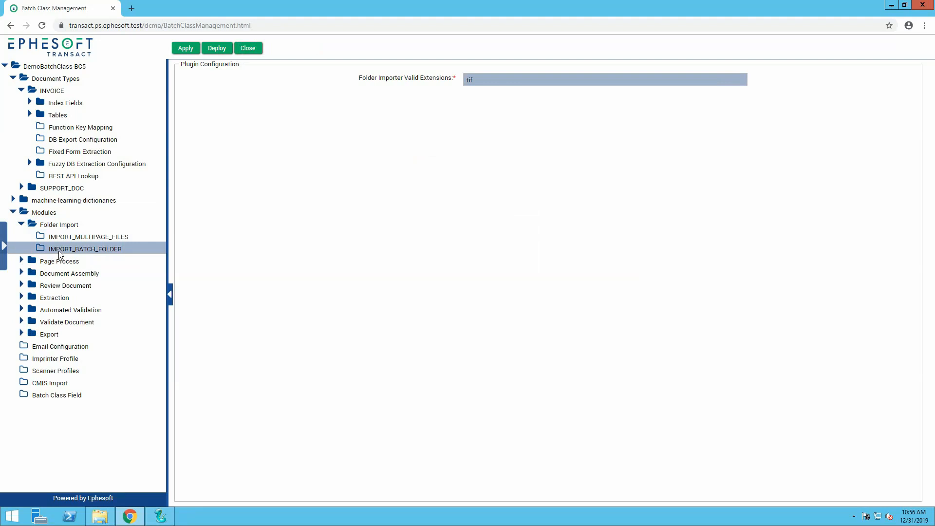
{"action": "left_click", "coordinate": [57, 224]}
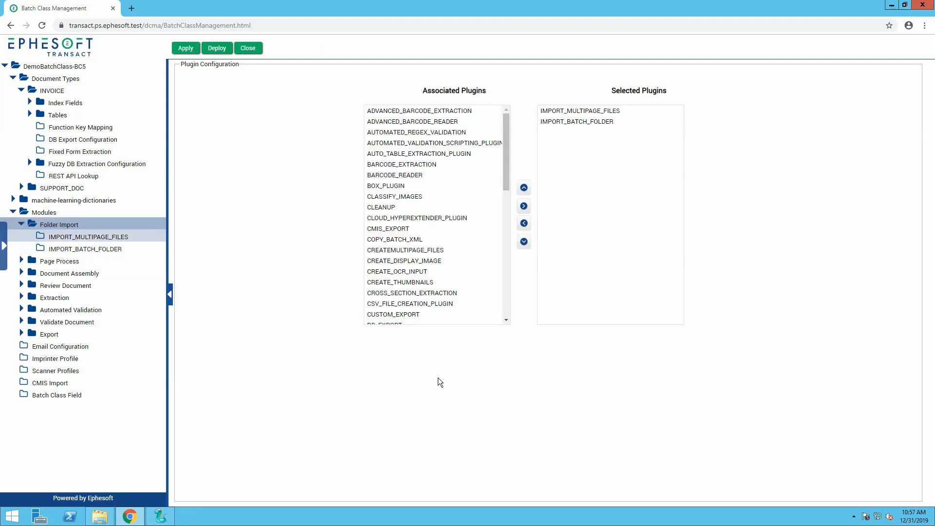
View the Extraction module's plugins and the configuration of its ADVANCED_BARCODE_EXTRACTION plugin.
{"action": "left_click", "coordinate": [56, 298]}
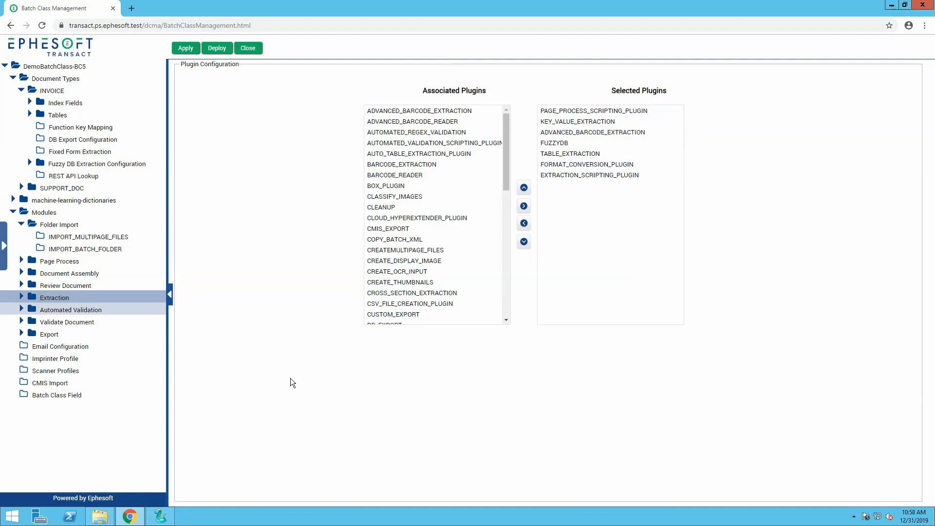
{"action": "left_click", "coordinate": [21, 295]}
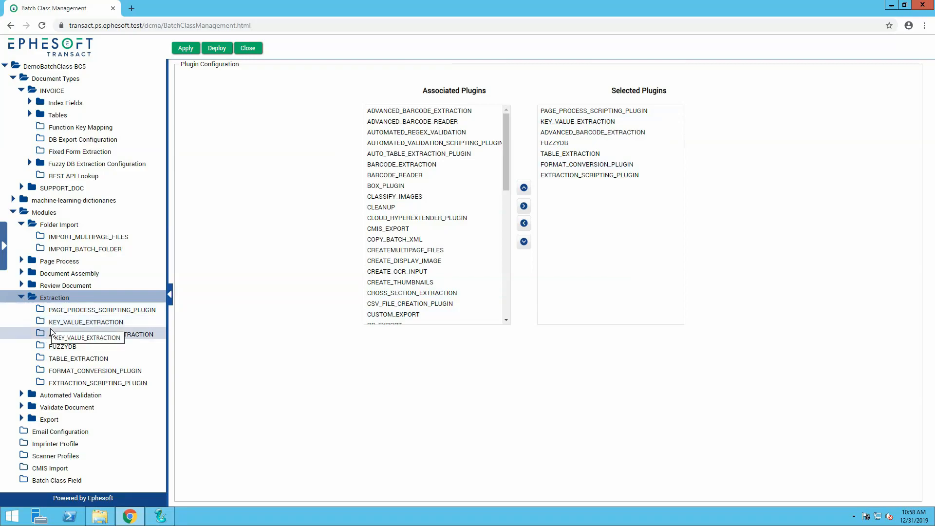
{"action": "left_click", "coordinate": [63, 335]}
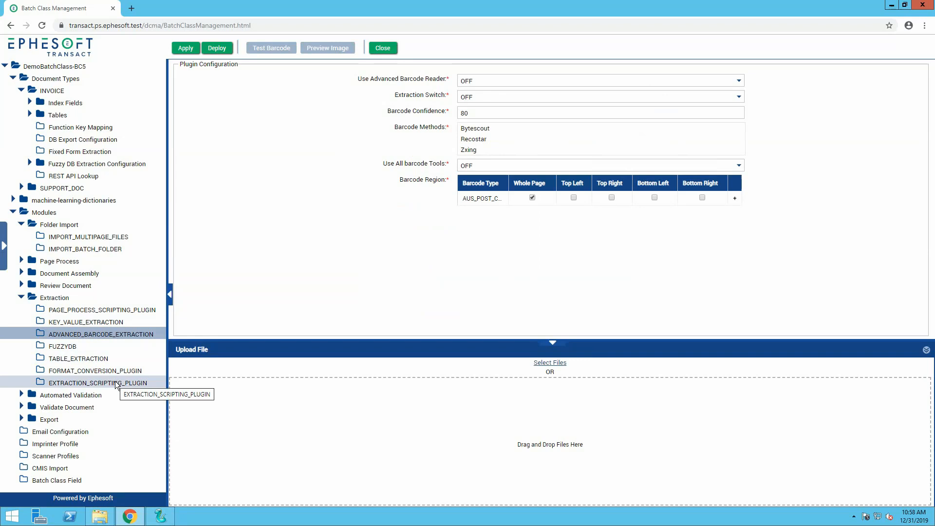
Remove ADVANCED_BARCODE_EXTRACTION from the Extraction module's selected plugins and deploy the workflow.
{"action": "left_click", "coordinate": [73, 299]}
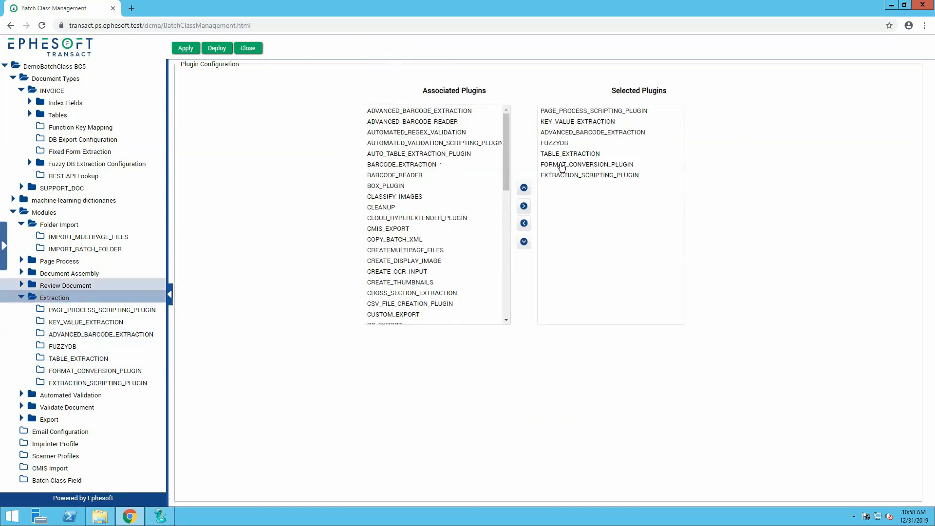
{"action": "left_click", "coordinate": [568, 133]}
{"action": "left_click", "coordinate": [524, 223]}
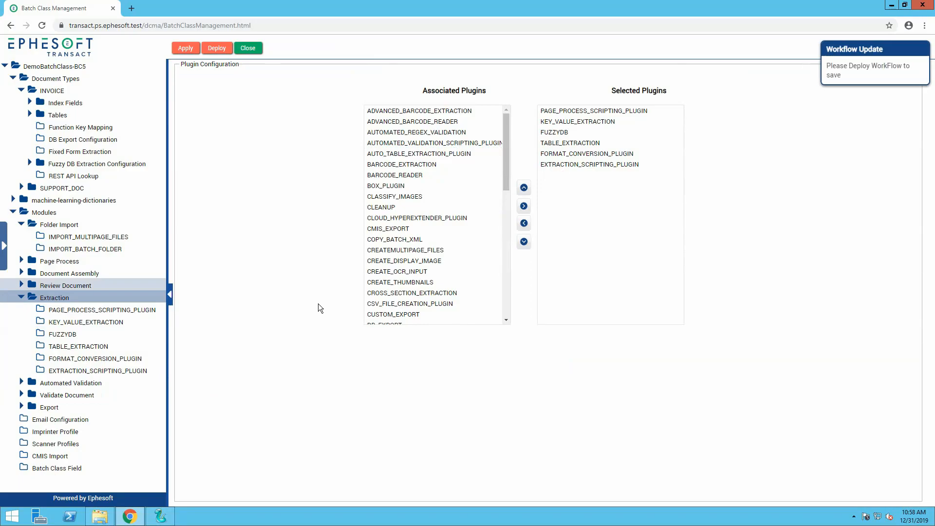
{"action": "left_click", "coordinate": [216, 48]}
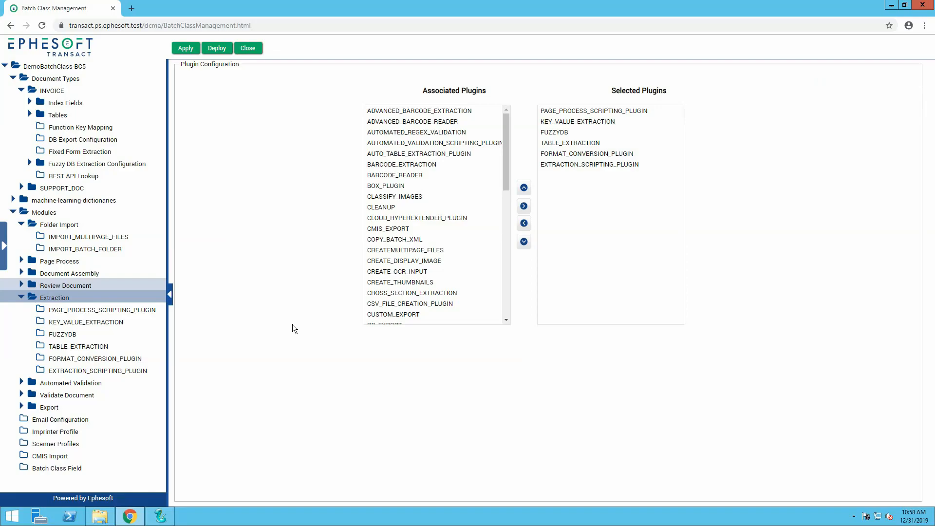
Collapse the modules and view the batch class's email configuration, scanner profiles and batch class fields.
{"action": "left_click", "coordinate": [14, 213]}
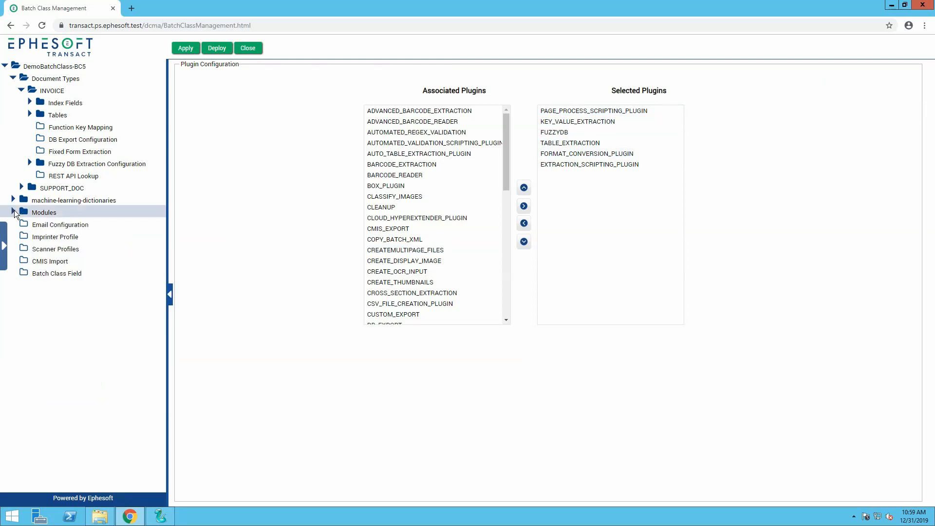
{"action": "left_click", "coordinate": [69, 225]}
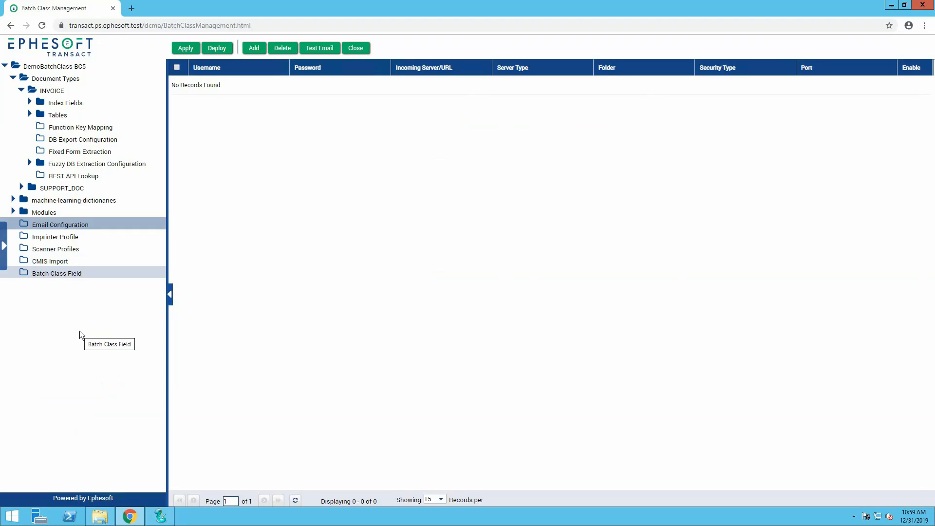
{"action": "left_click", "coordinate": [55, 249]}
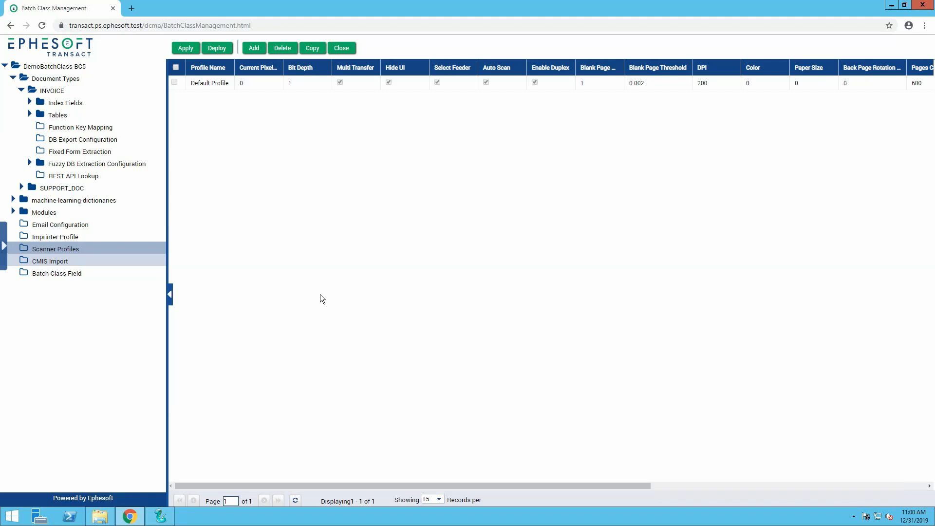
{"action": "left_click", "coordinate": [81, 273]}
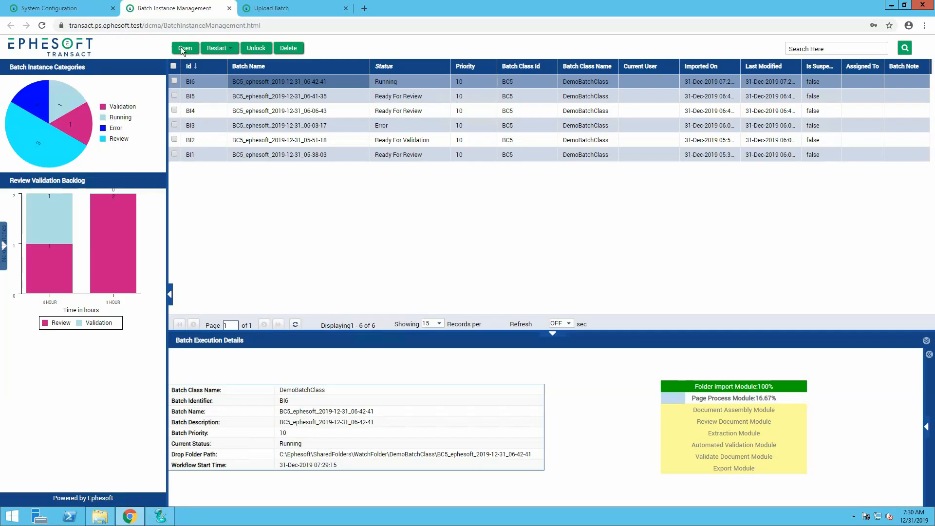
Check the restart options and the module progress for batch instance BI6.
{"action": "left_click", "coordinate": [227, 47]}
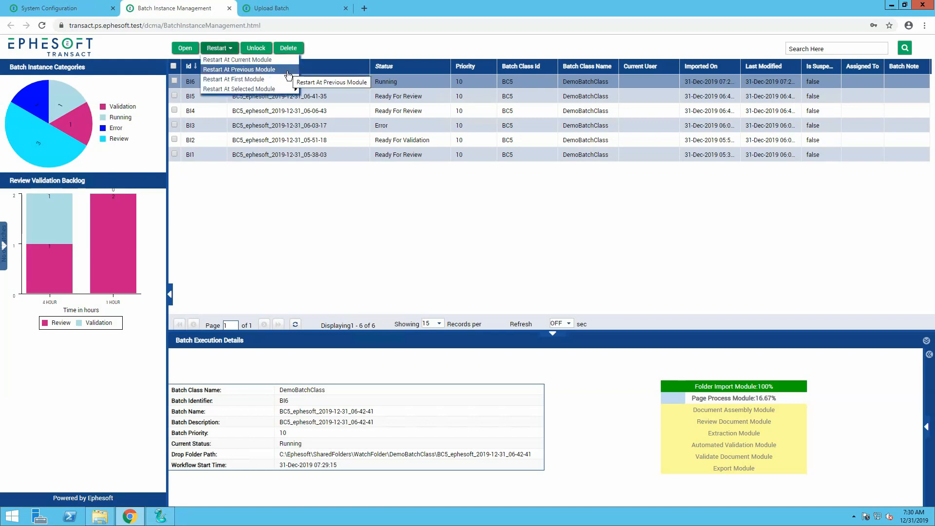
{"action": "mouse_move", "coordinate": [289, 91]}
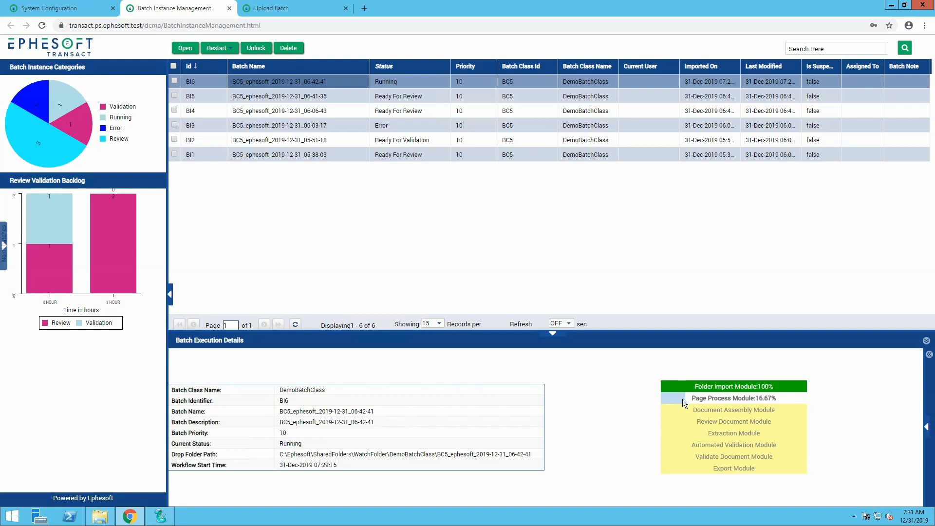
{"action": "mouse_move", "coordinate": [683, 396]}
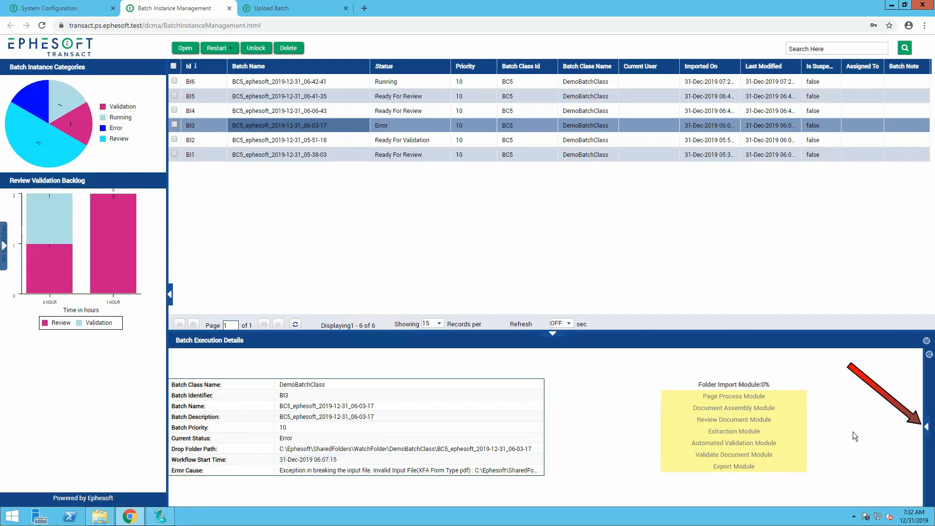
Download the troubleshooting files for batch instance BI3, with its logs and batch instance folder included.
{"action": "left_click", "coordinate": [924, 428]}
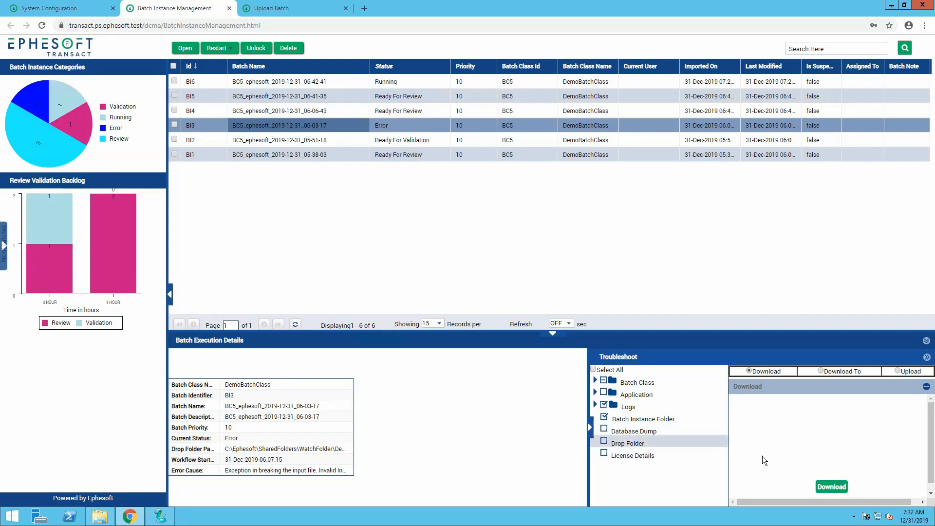
{"action": "left_click", "coordinate": [825, 487]}
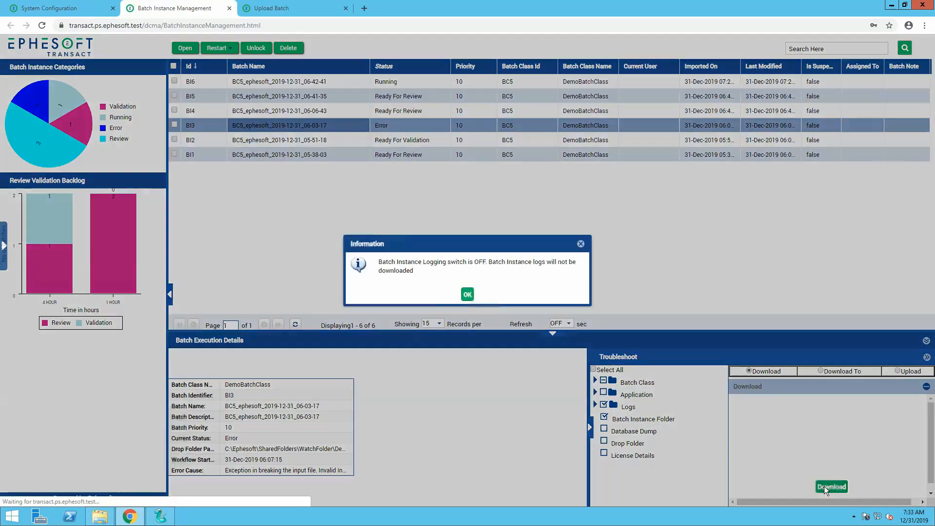
{"action": "left_click", "coordinate": [467, 294]}
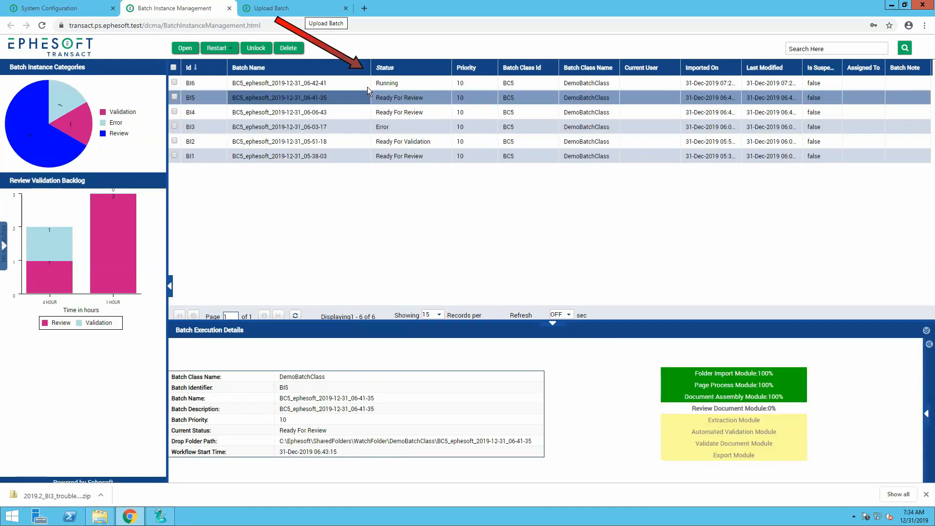
Hide the Is Suspended, Assigned To and Batch Note columns in the batch instance list and show the Batch Name filter.
{"action": "left_click", "coordinate": [365, 67]}
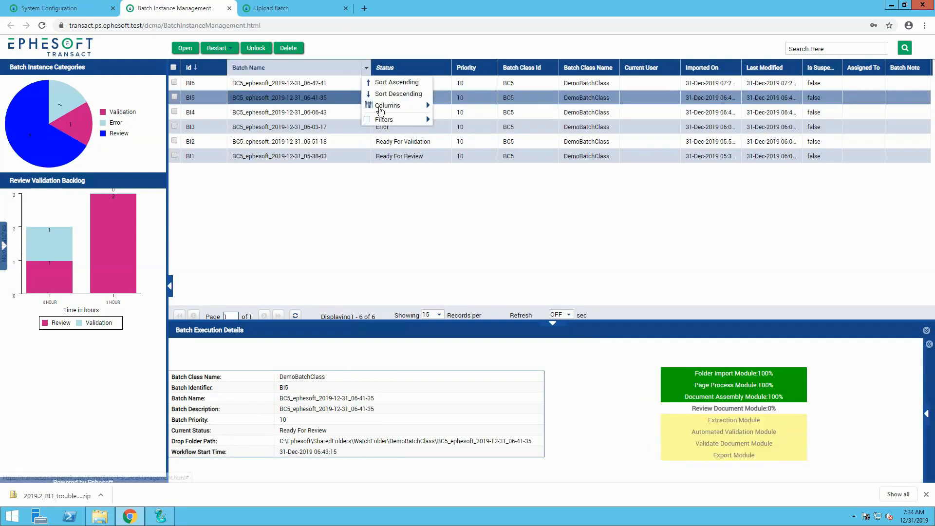
{"action": "mouse_move", "coordinate": [381, 111]}
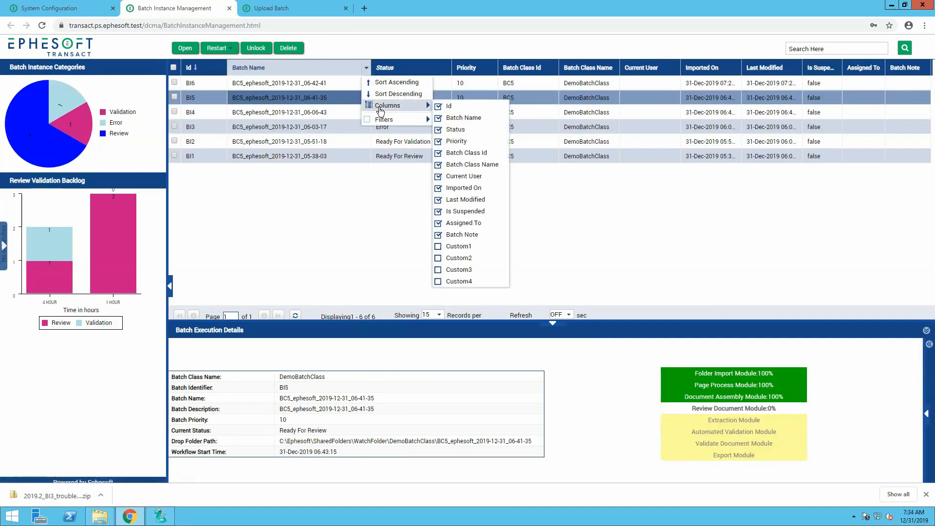
{"action": "left_click", "coordinate": [441, 236]}
{"action": "left_click", "coordinate": [439, 224]}
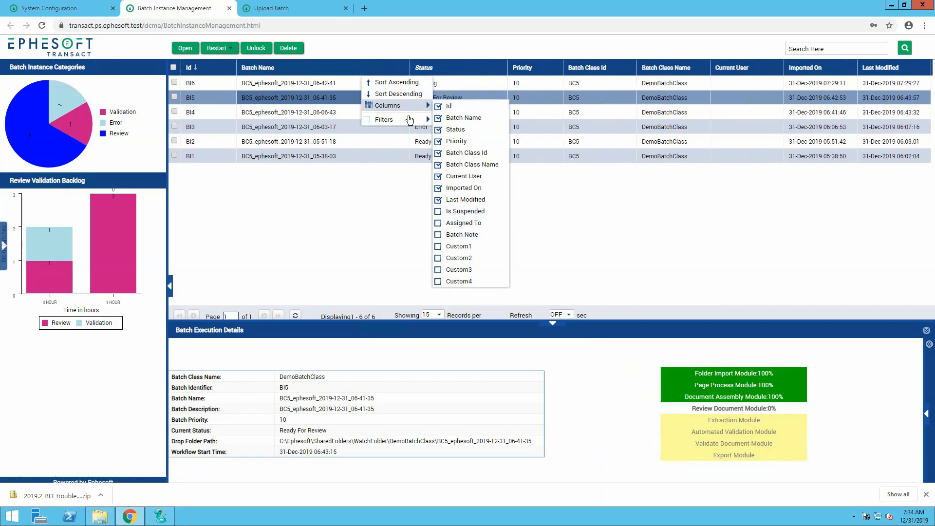
{"action": "mouse_move", "coordinate": [404, 119]}
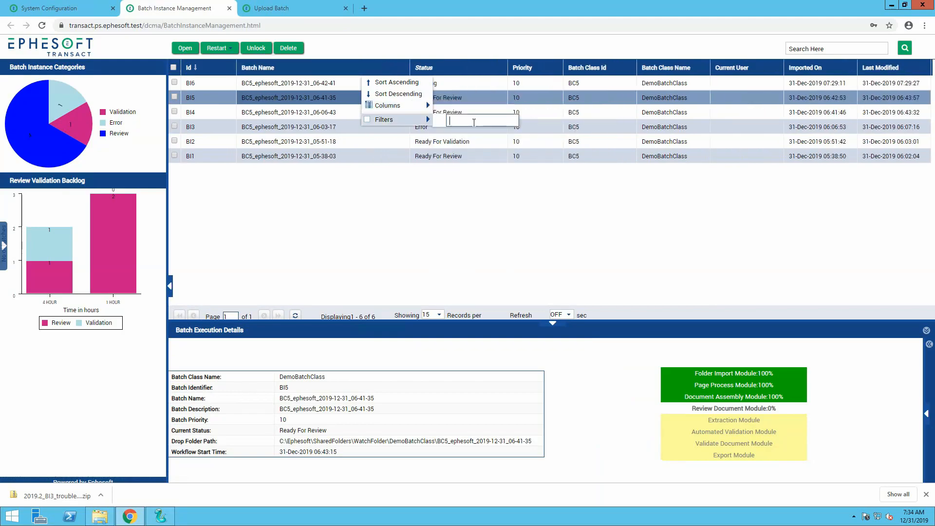
Exclude the New, Ready and Ready For Review statuses from the batch instance list's Status filter.
{"action": "left_click", "coordinate": [503, 68]}
{"action": "mouse_move", "coordinate": [532, 120]}
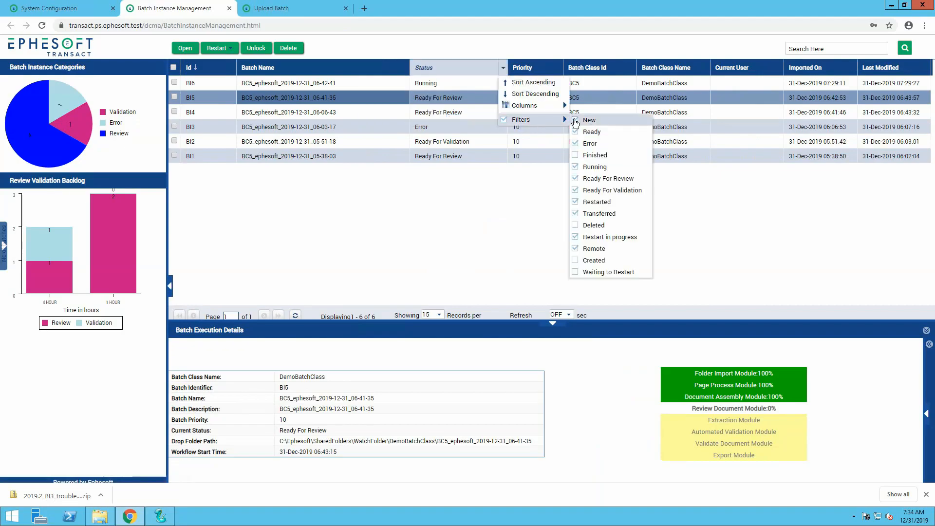
{"action": "left_click", "coordinate": [576, 144]}
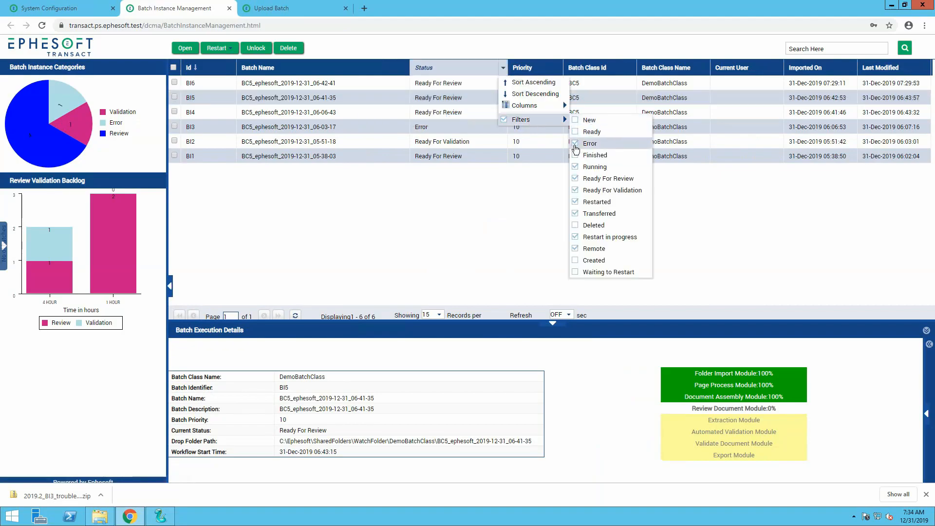
{"action": "left_click", "coordinate": [575, 183]}
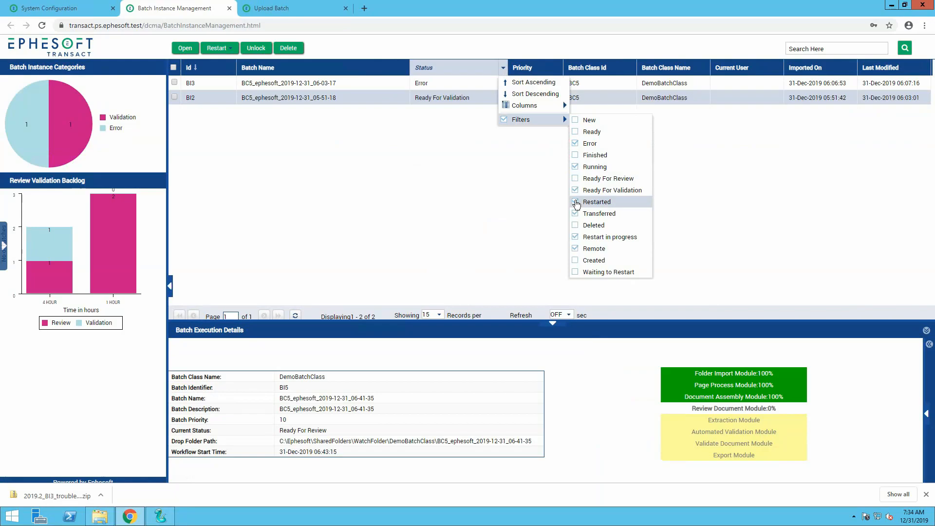
{"action": "left_click", "coordinate": [458, 198]}
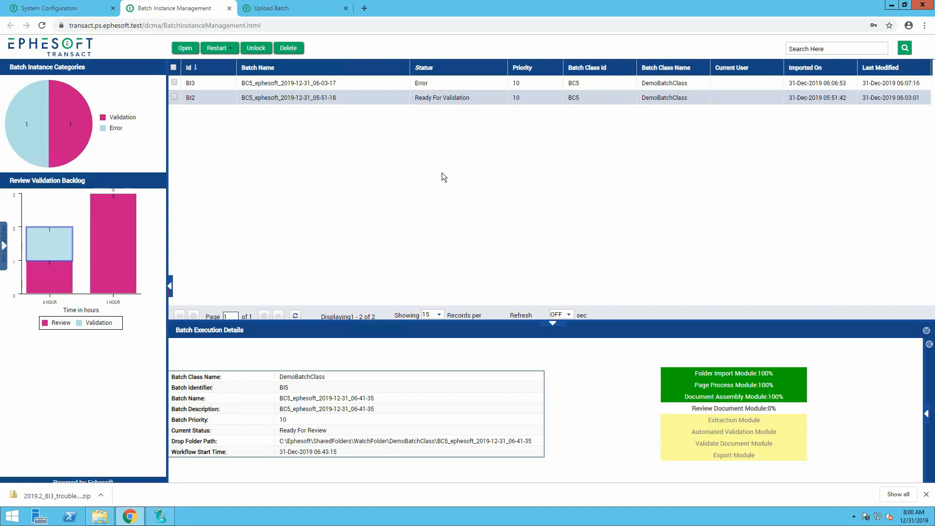
Include the New, Ready and Ready For Review statuses in the Status filter again.
{"action": "left_click", "coordinate": [504, 69]}
{"action": "mouse_move", "coordinate": [517, 121]}
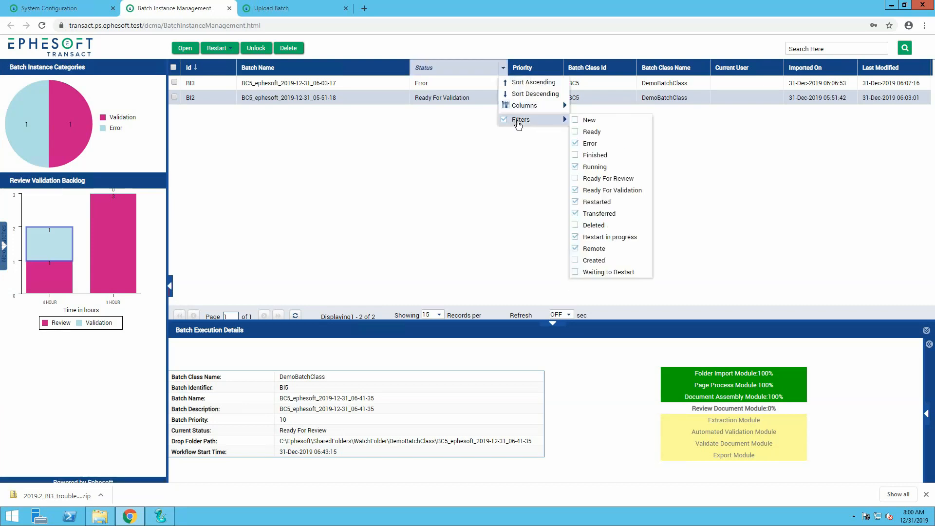
{"action": "left_click", "coordinate": [575, 120]}
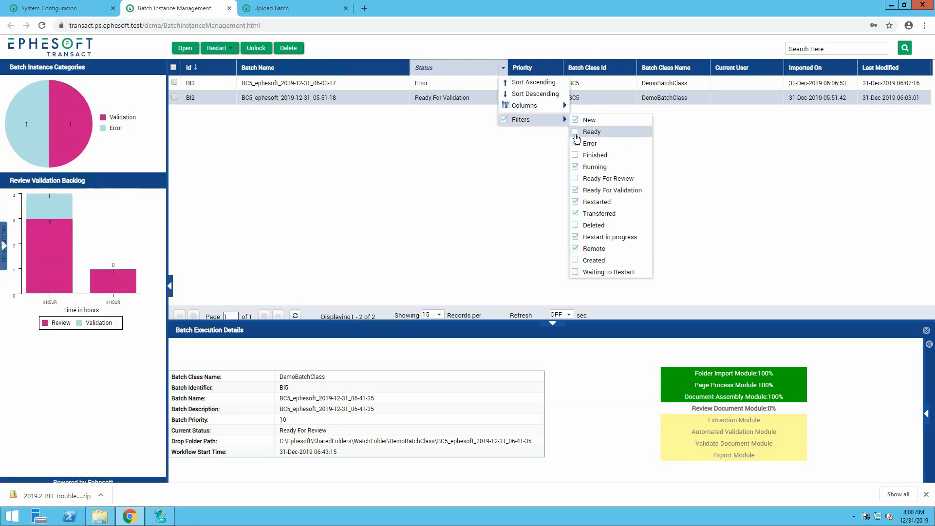
{"action": "left_click", "coordinate": [576, 132]}
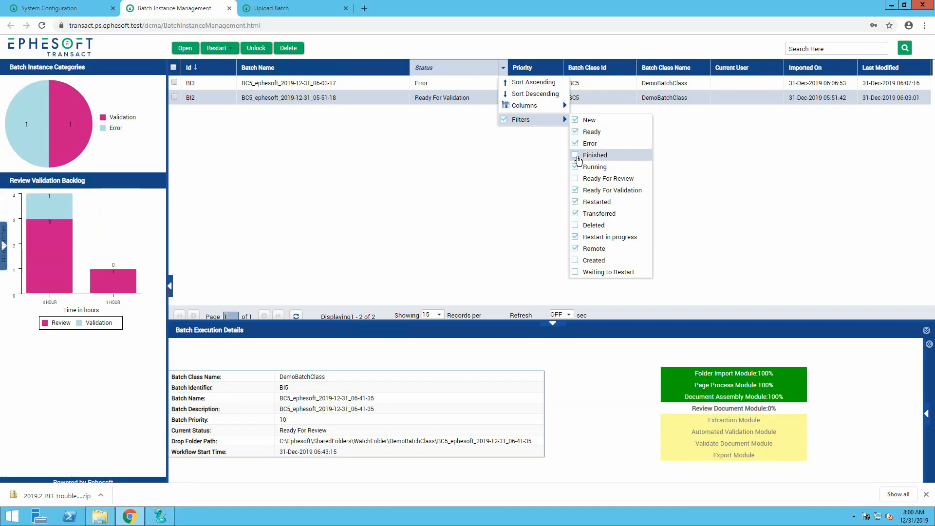
{"action": "left_click", "coordinate": [575, 155]}
{"action": "left_click", "coordinate": [575, 179]}
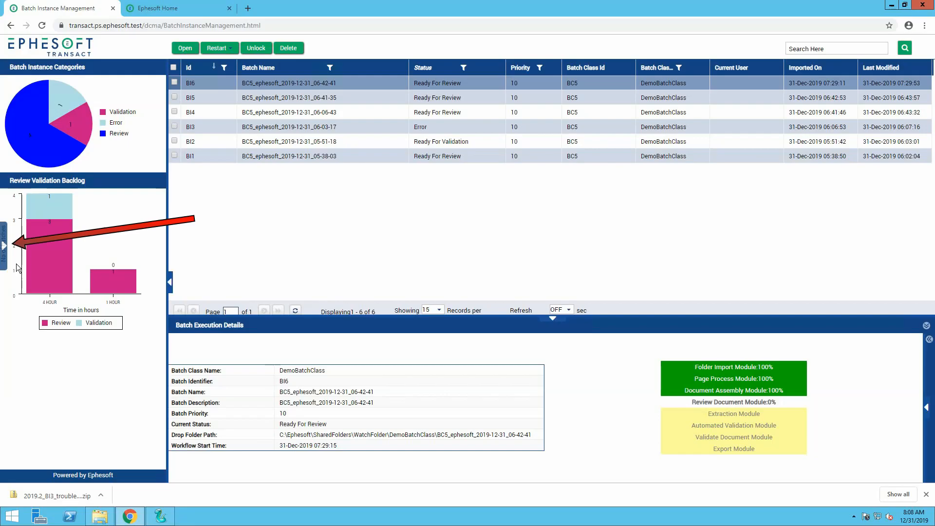
Open Folder Management from Batch Instance Management, and open it again from the Administrator section of the Ephesoft Home page.
{"action": "left_click", "coordinate": [4, 246]}
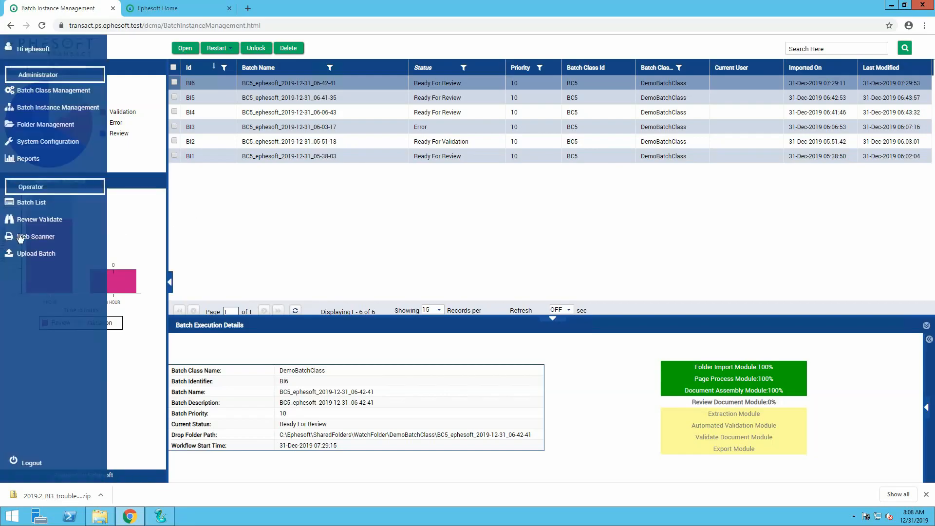
{"action": "left_click", "coordinate": [44, 128]}
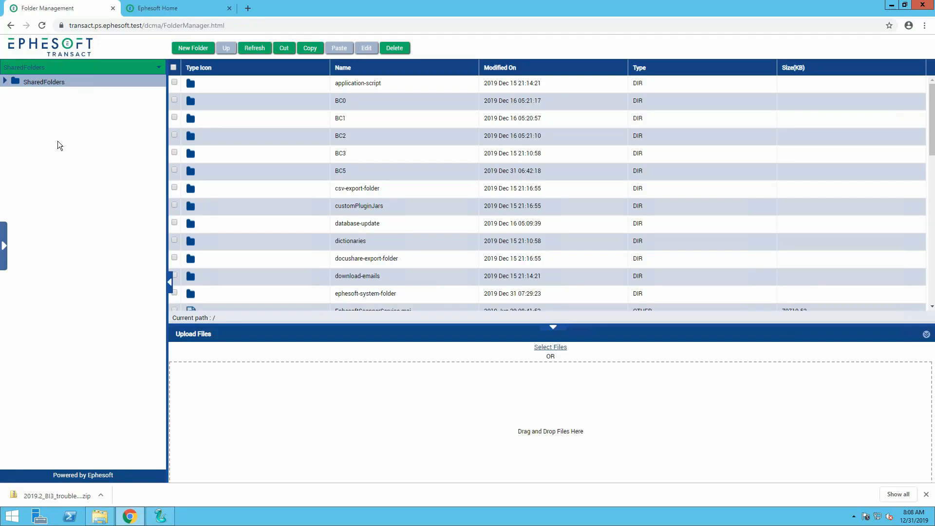
{"action": "left_click", "coordinate": [158, 10]}
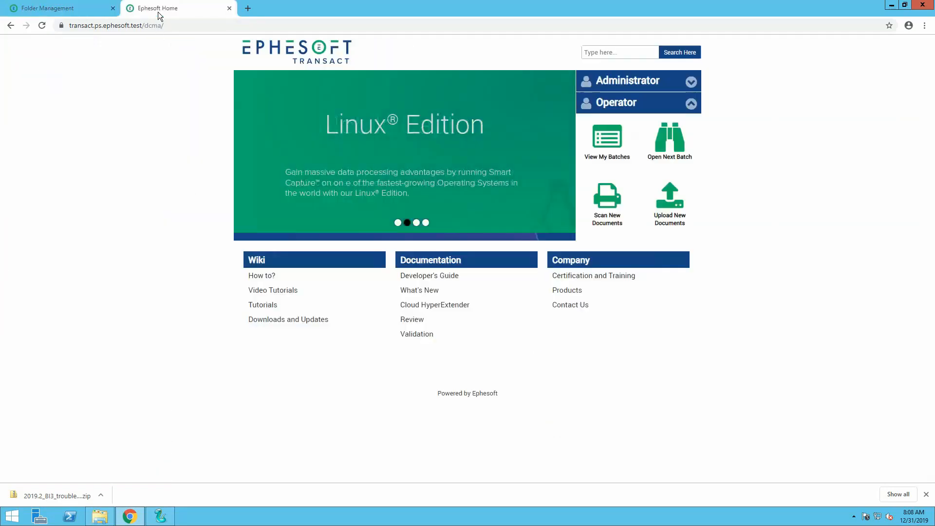
{"action": "left_click", "coordinate": [660, 88]}
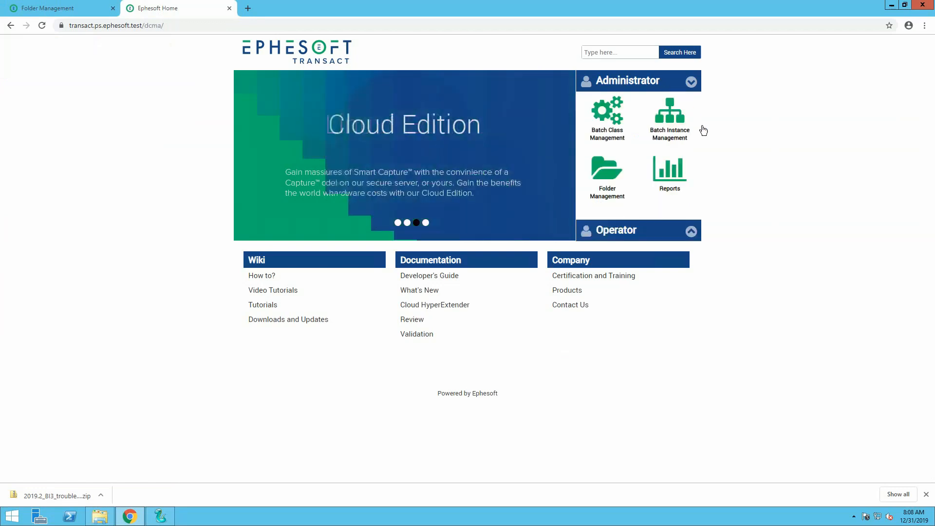
{"action": "left_click", "coordinate": [606, 192]}
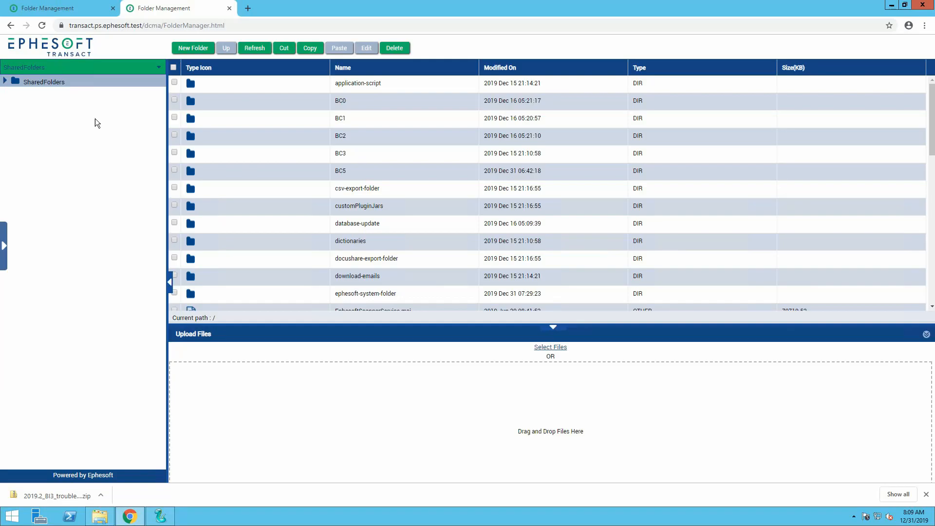
Check the selectable root folders, and browse the SharedFolders tree to the BC5 folder.
{"action": "left_click", "coordinate": [160, 68]}
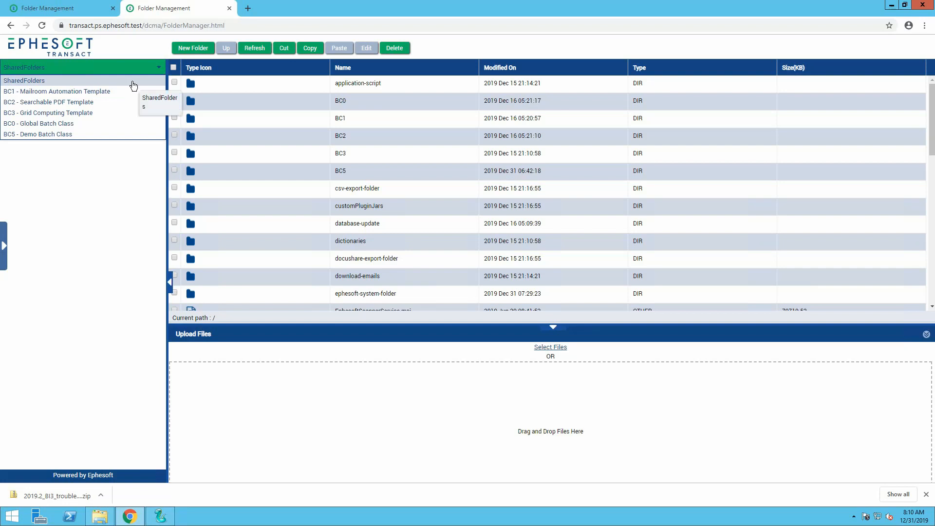
{"action": "left_click", "coordinate": [50, 234]}
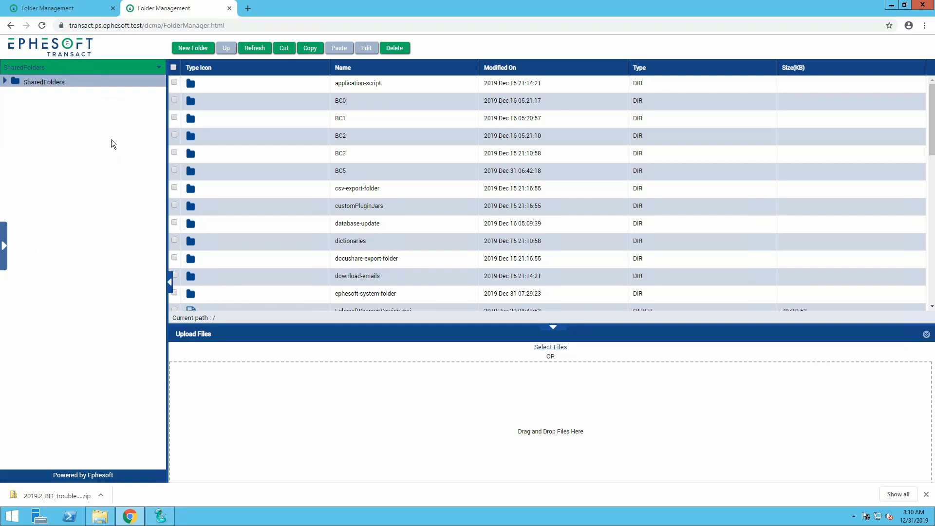
{"action": "left_click", "coordinate": [6, 82]}
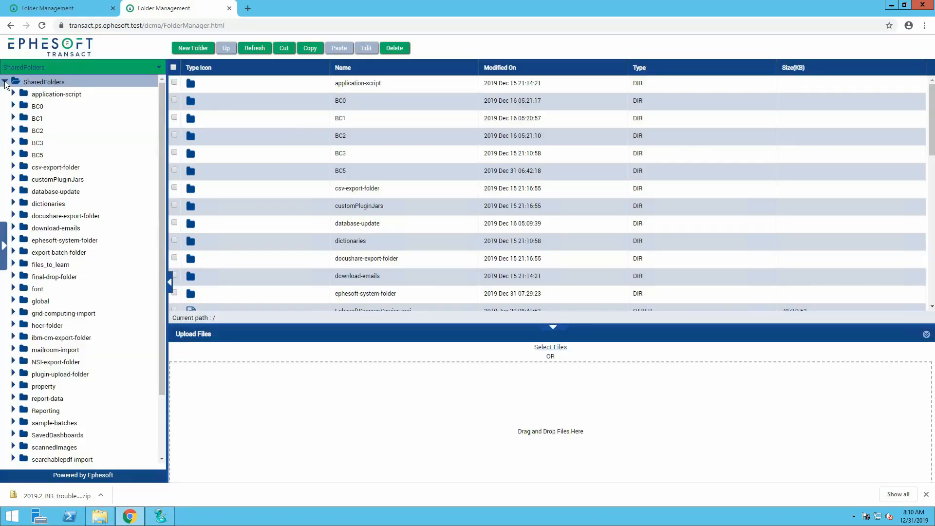
{"action": "scroll", "coordinate": [100, 214], "scroll_direction": "down", "scroll_amount": 1}
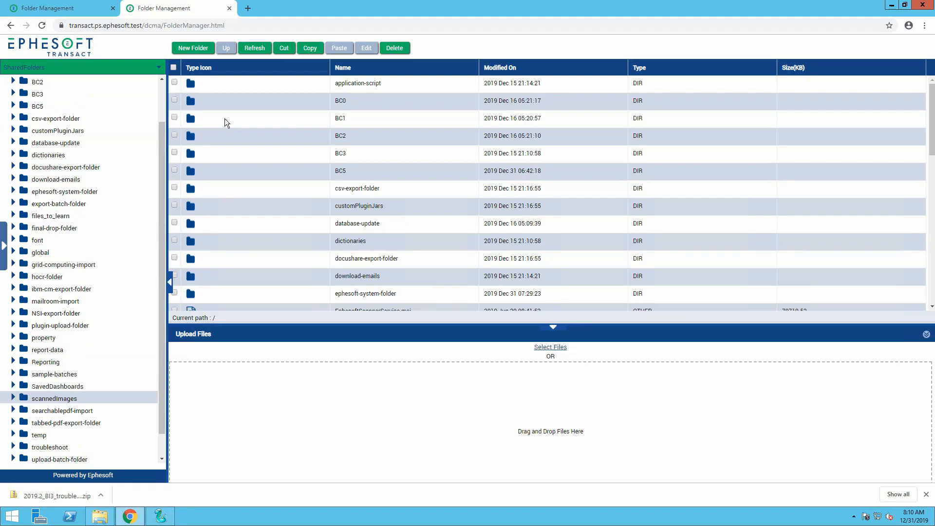
{"action": "double_click", "coordinate": [243, 171]}
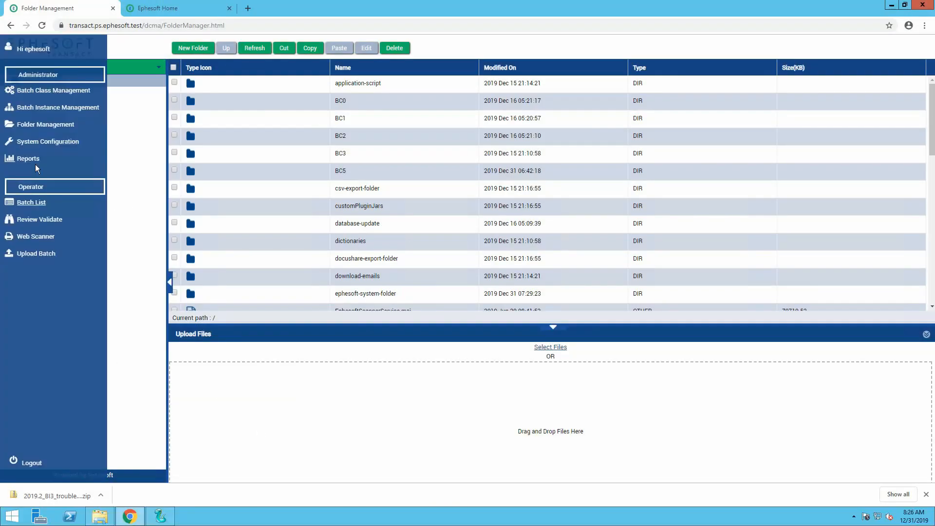
View the Reports dashboard, and open Reports again from the Administrator section of the Ephesoft Home page.
{"action": "left_click", "coordinate": [35, 163]}
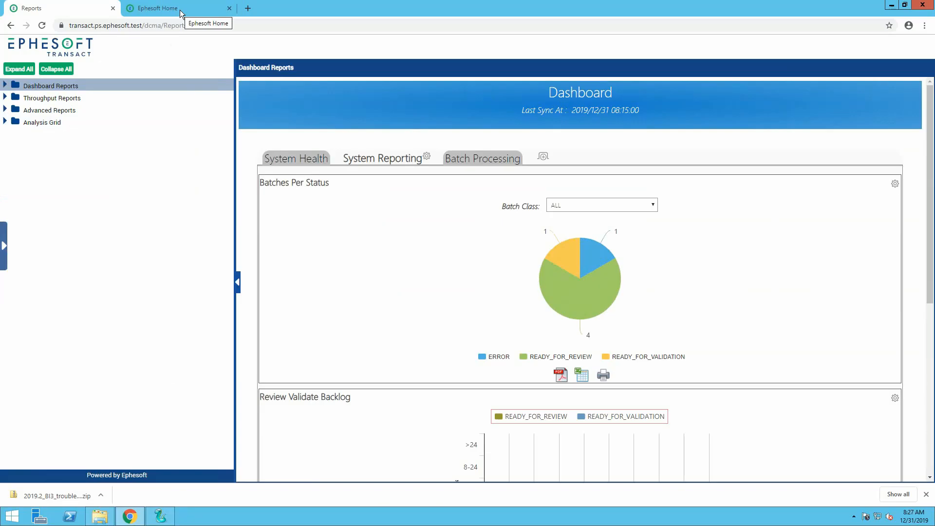
{"action": "left_click", "coordinate": [179, 9]}
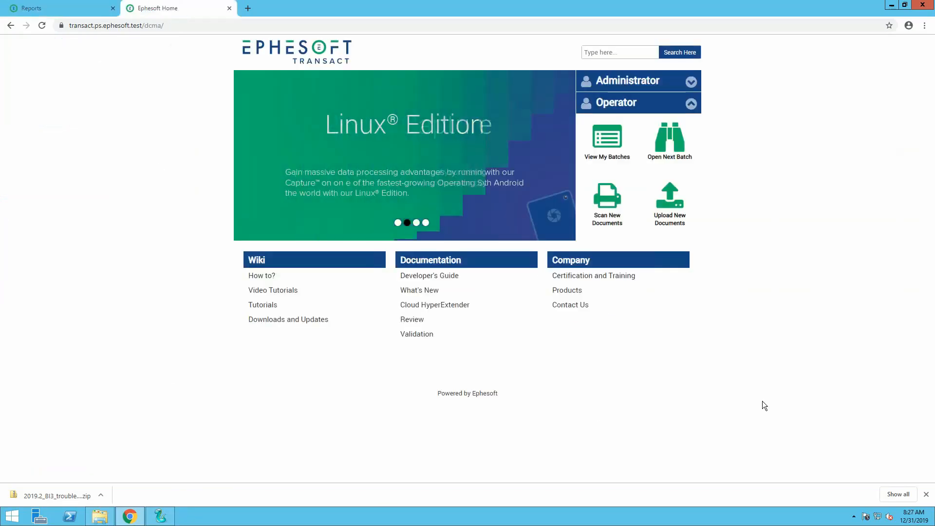
{"action": "left_click", "coordinate": [691, 81]}
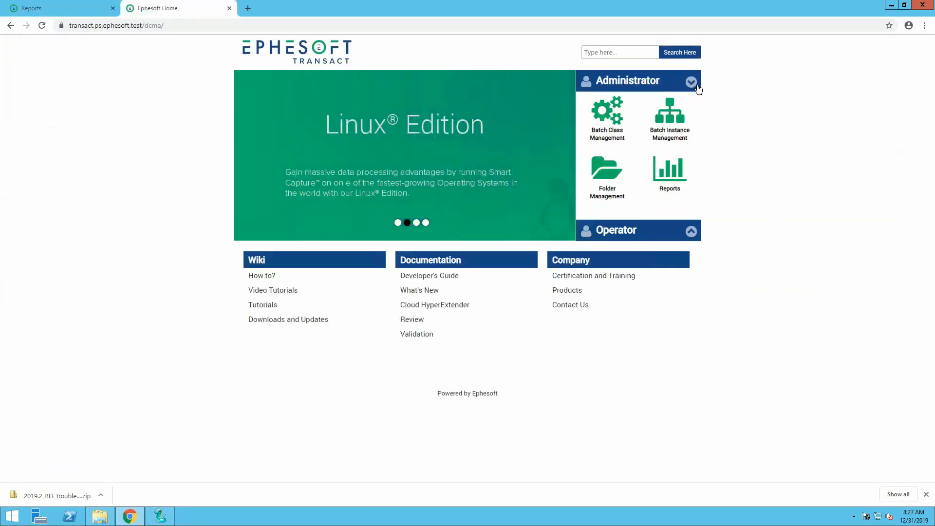
{"action": "left_click", "coordinate": [670, 171]}
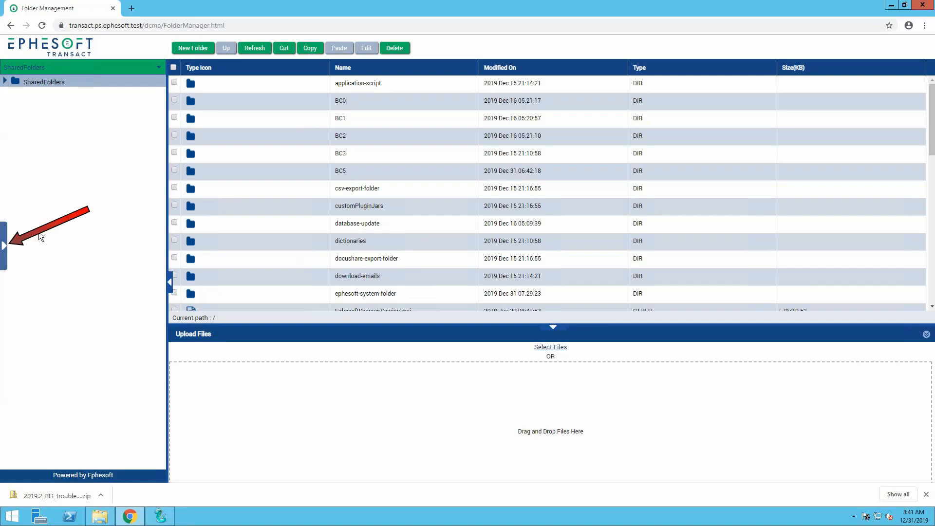
Open System Configuration from Folder Management and view the Regex Builder.
{"action": "left_click", "coordinate": [4, 246]}
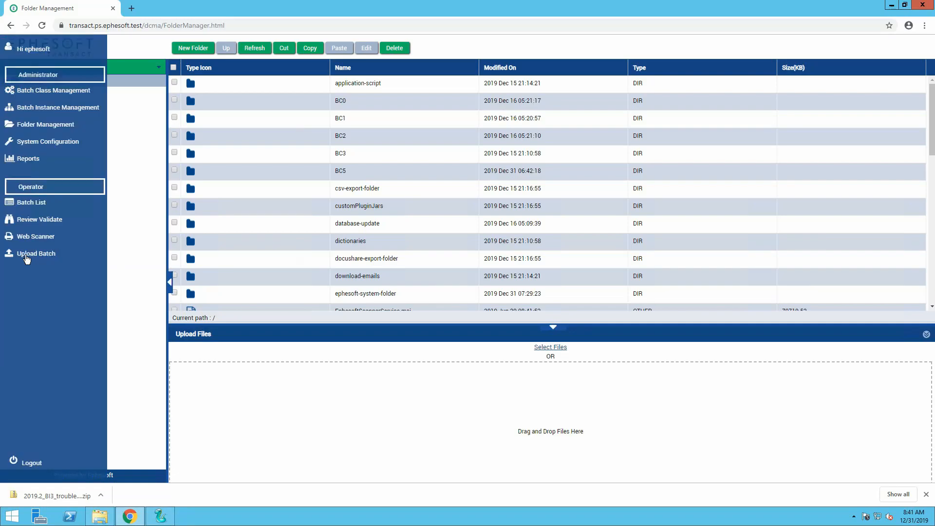
{"action": "left_click", "coordinate": [60, 142]}
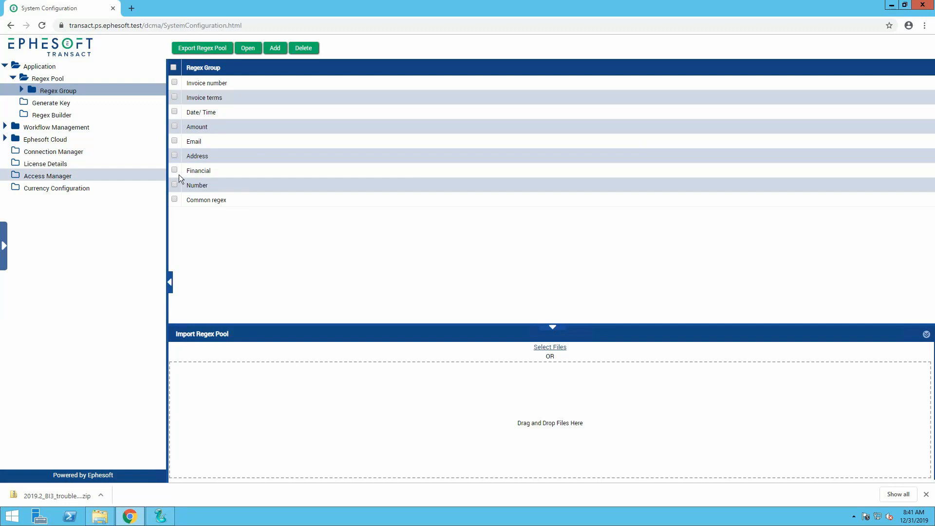
{"action": "left_click", "coordinate": [116, 115]}
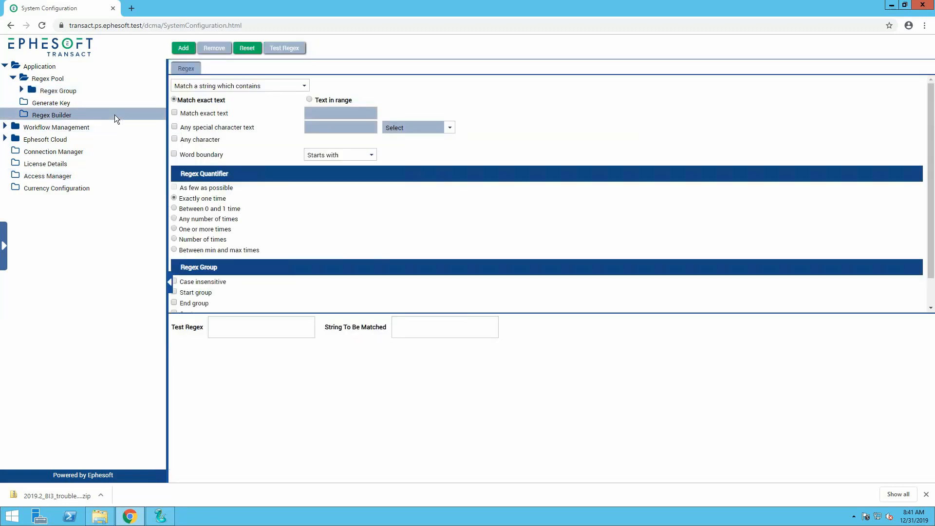
Expand the Workflow Management plugins and view the dependencies of the RECOSTAR_EXTRACTION plugin.
{"action": "left_click", "coordinate": [63, 127]}
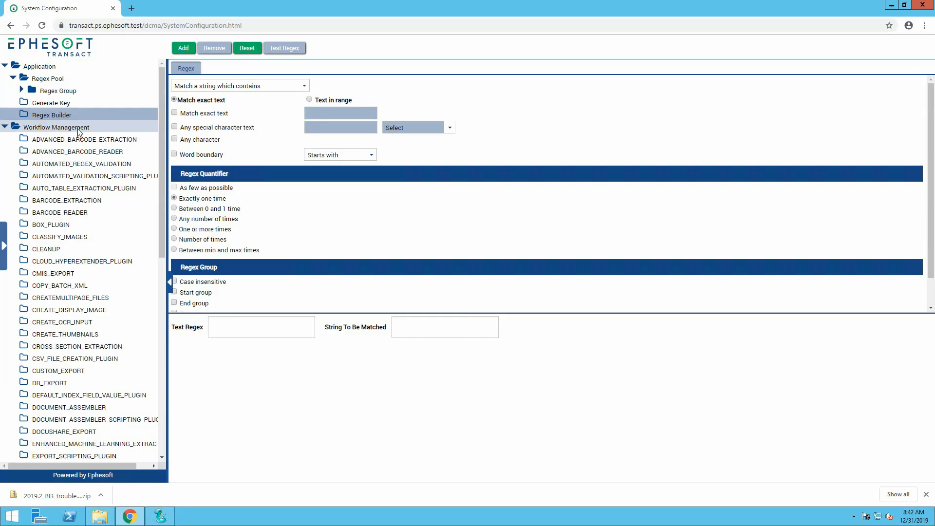
{"action": "scroll", "coordinate": [89, 331], "scroll_direction": "down", "scroll_amount": 7}
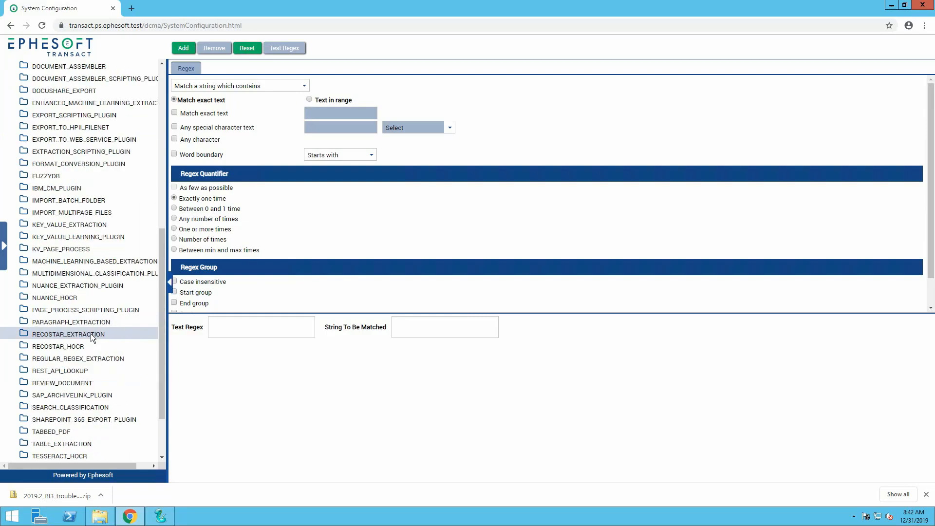
{"action": "left_click", "coordinate": [91, 334]}
{"action": "scroll", "coordinate": [78, 370], "scroll_direction": "down", "scroll_amount": 2}
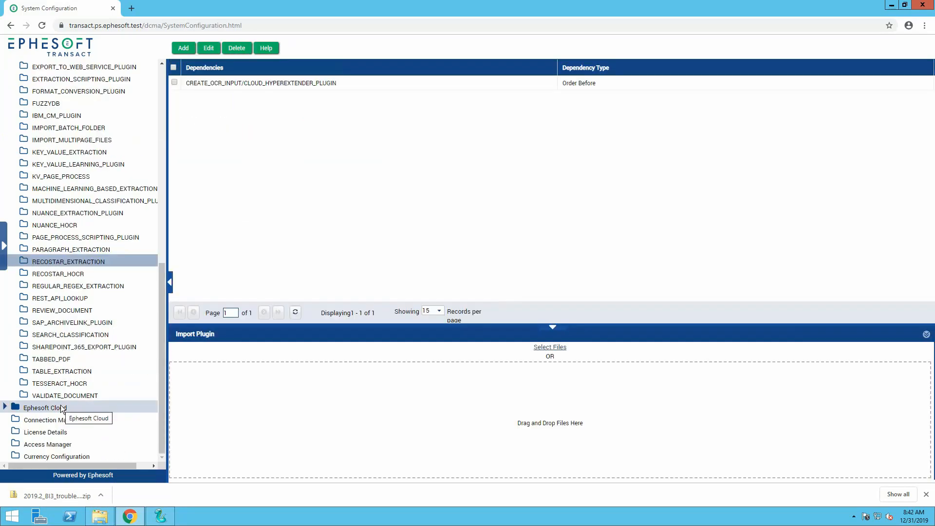
Review the Ephesoft Cloud registration, Connection Manager, License Details, Access Manager and Currency Configuration pages.
{"action": "left_click", "coordinate": [61, 408]}
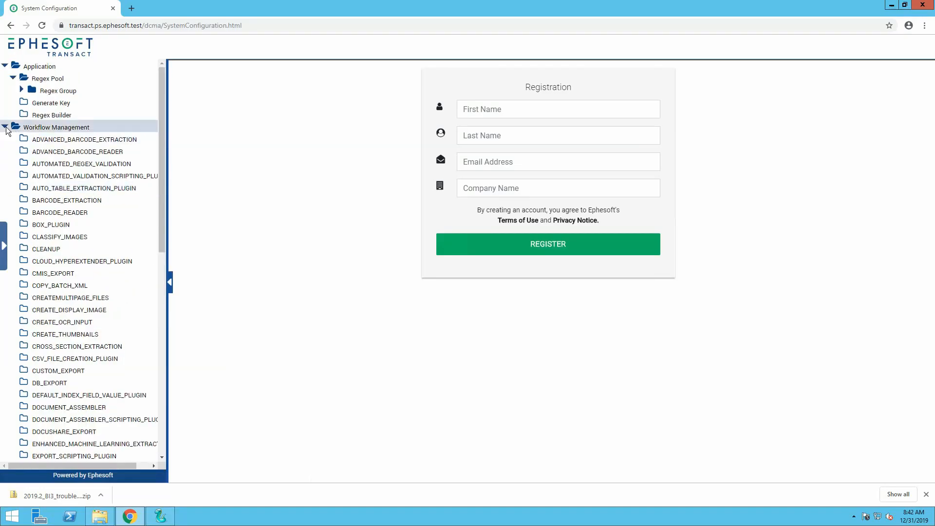
{"action": "left_click", "coordinate": [80, 176]}
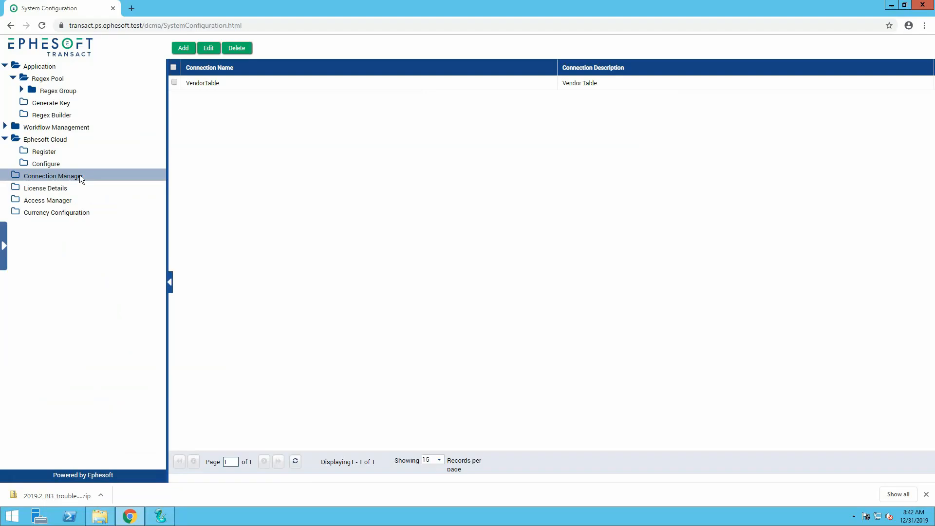
{"action": "left_click", "coordinate": [57, 187]}
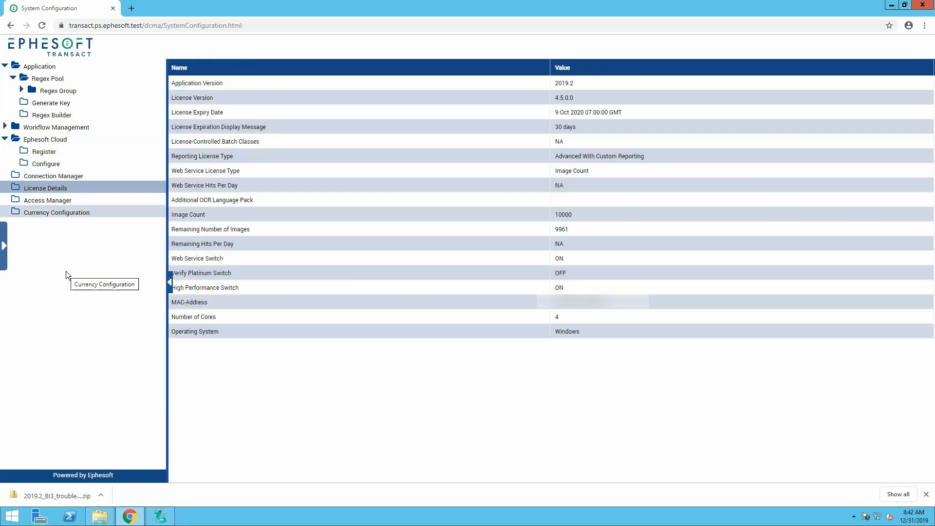
{"action": "left_click", "coordinate": [69, 201]}
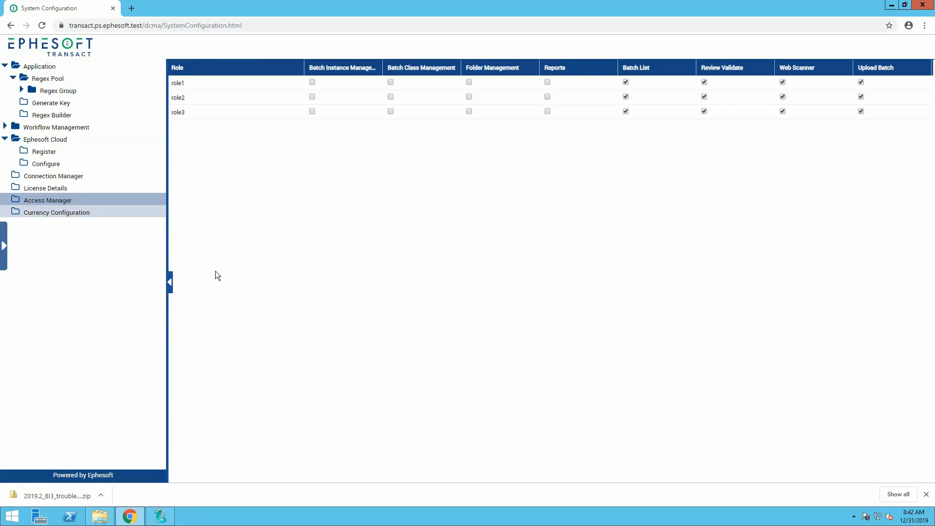
{"action": "left_click", "coordinate": [103, 212]}
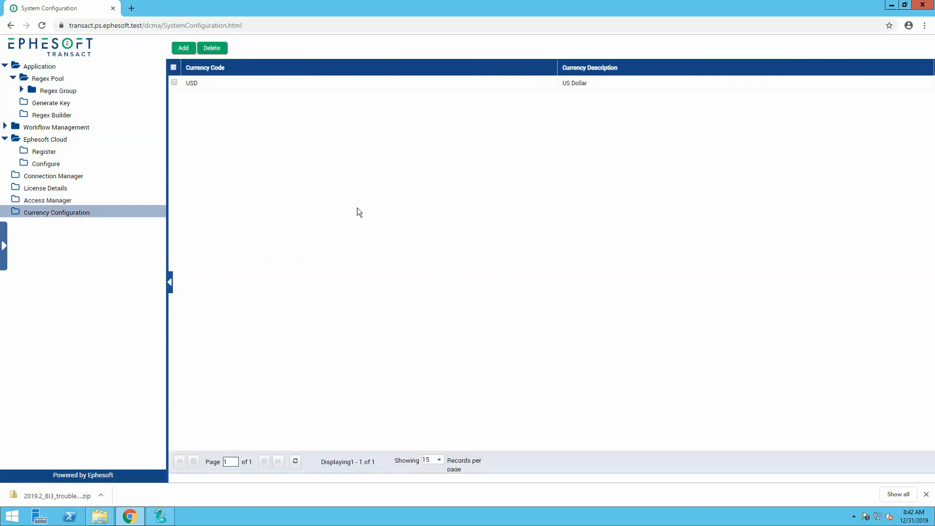